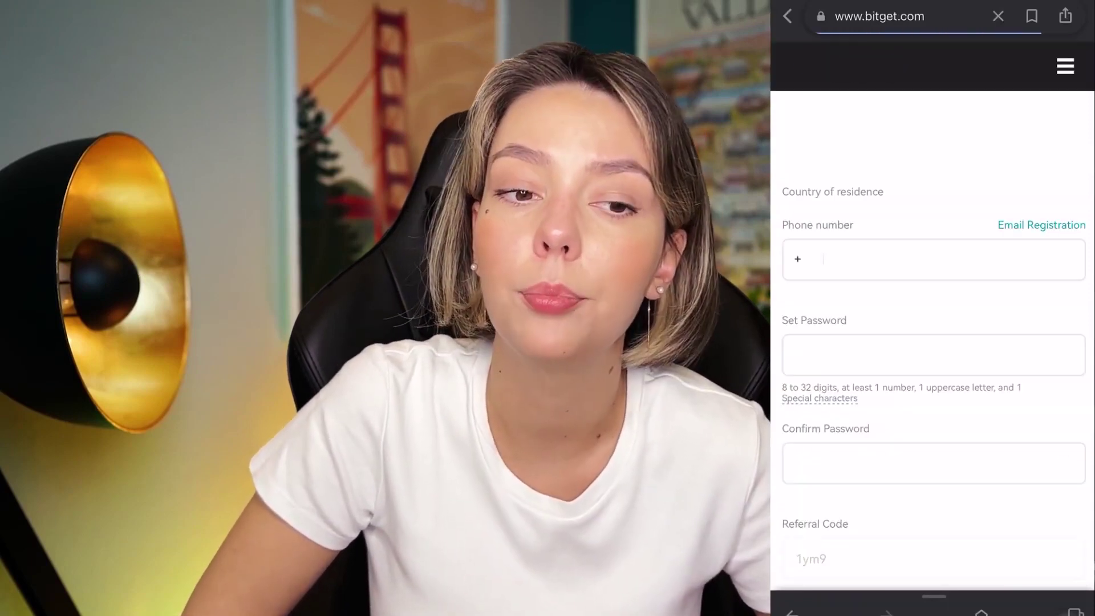
# - Scroll down the Bitget registration page past the sign-up form to the coupon cards
pyautogui.scroll(-15, 932, 329)
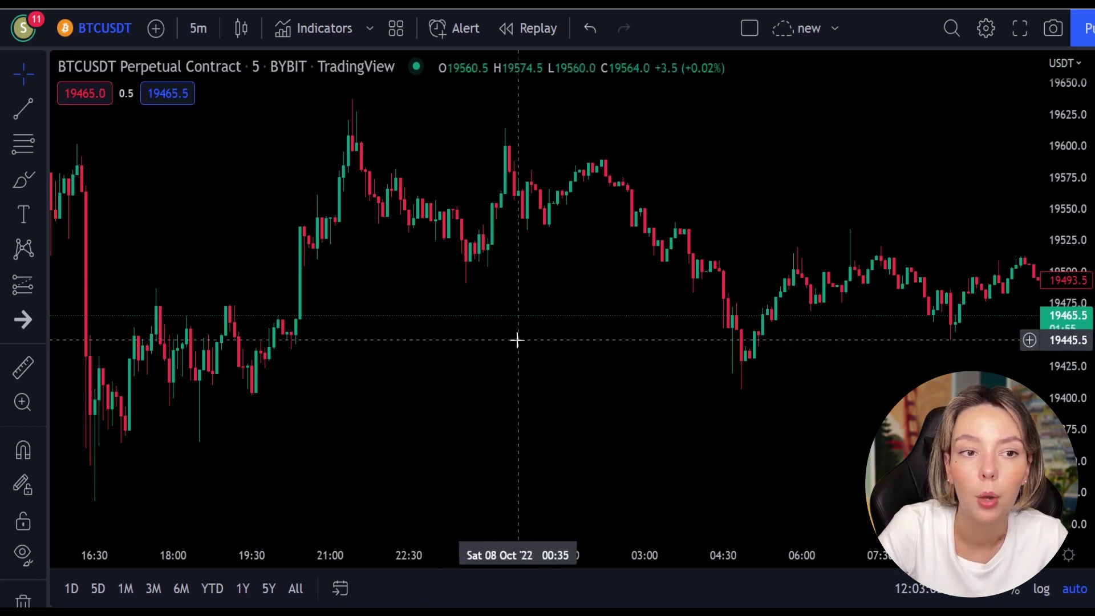
# - Pan the BTCUSDT 5-minute chart back through 7 October to the 6 October candles
pyautogui.moveTo(605, 300); pyautogui.dragTo(401, 344)
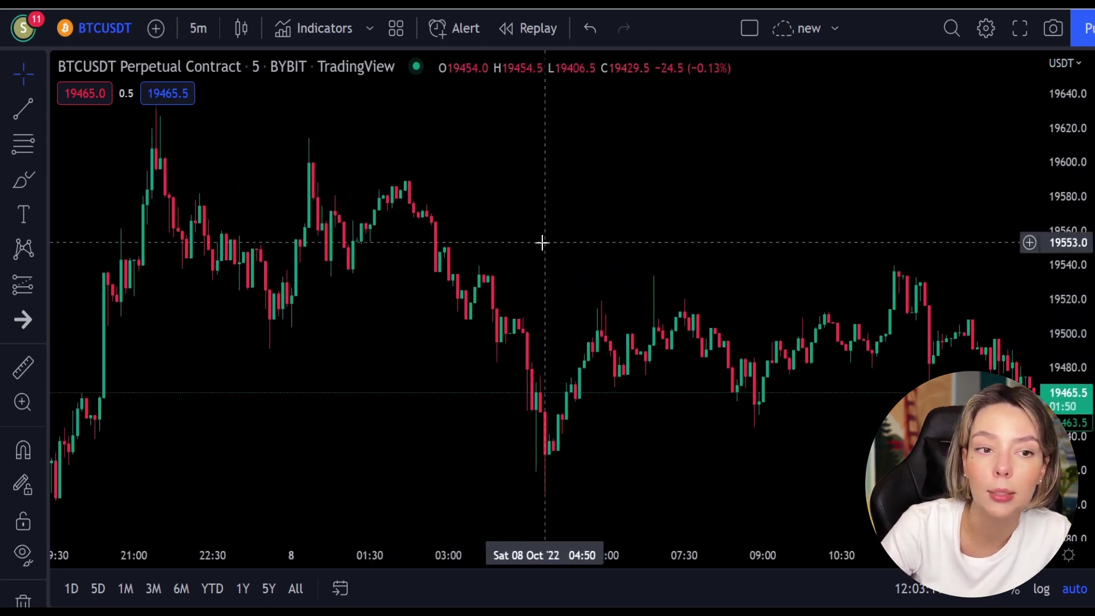
pyautogui.moveTo(542, 243); pyautogui.dragTo(631, 259)
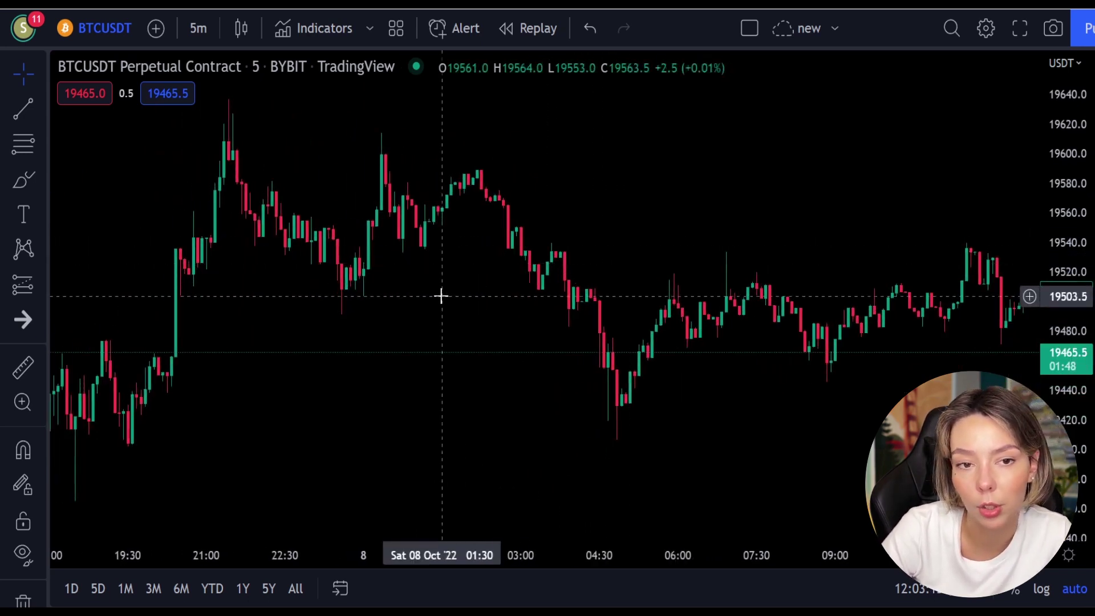
pyautogui.moveTo(376, 310); pyautogui.dragTo(575, 397)
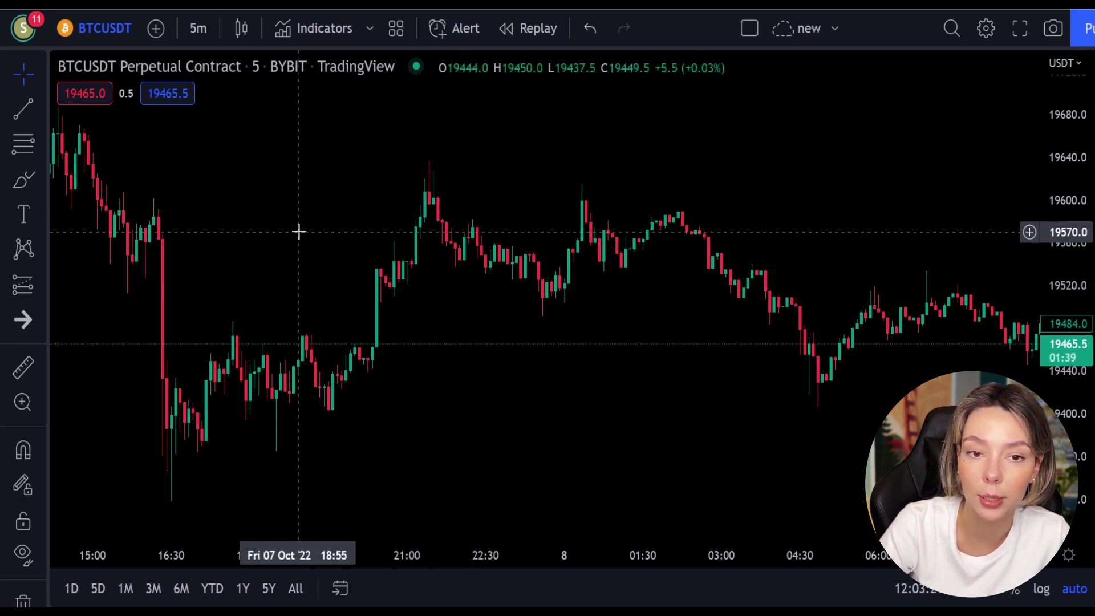
pyautogui.moveTo(295, 231); pyautogui.dragTo(615, 347)
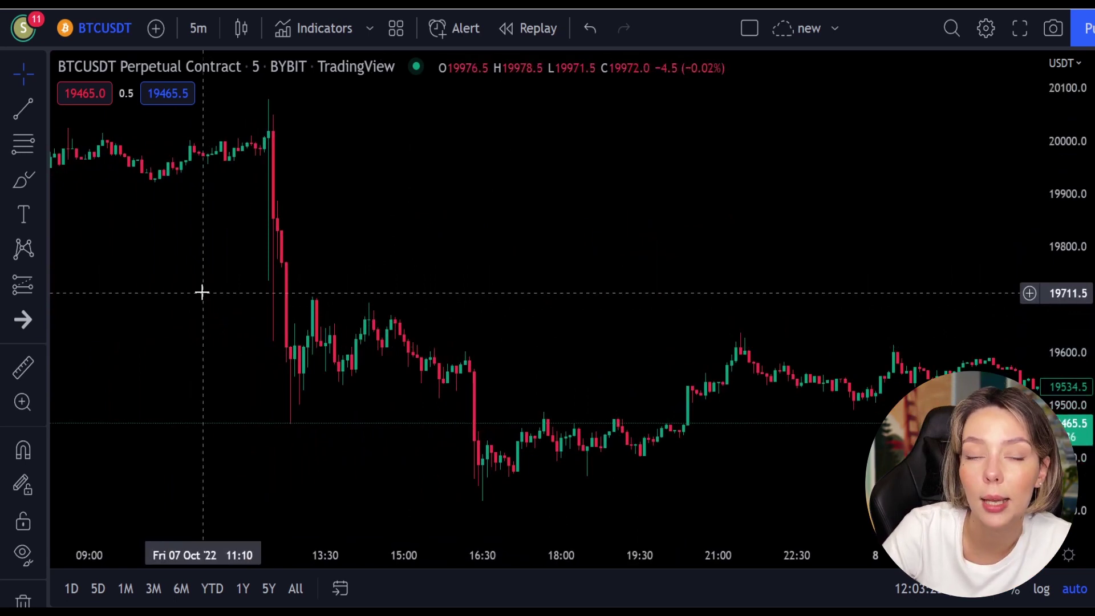
pyautogui.moveTo(194, 289); pyautogui.dragTo(672, 445)
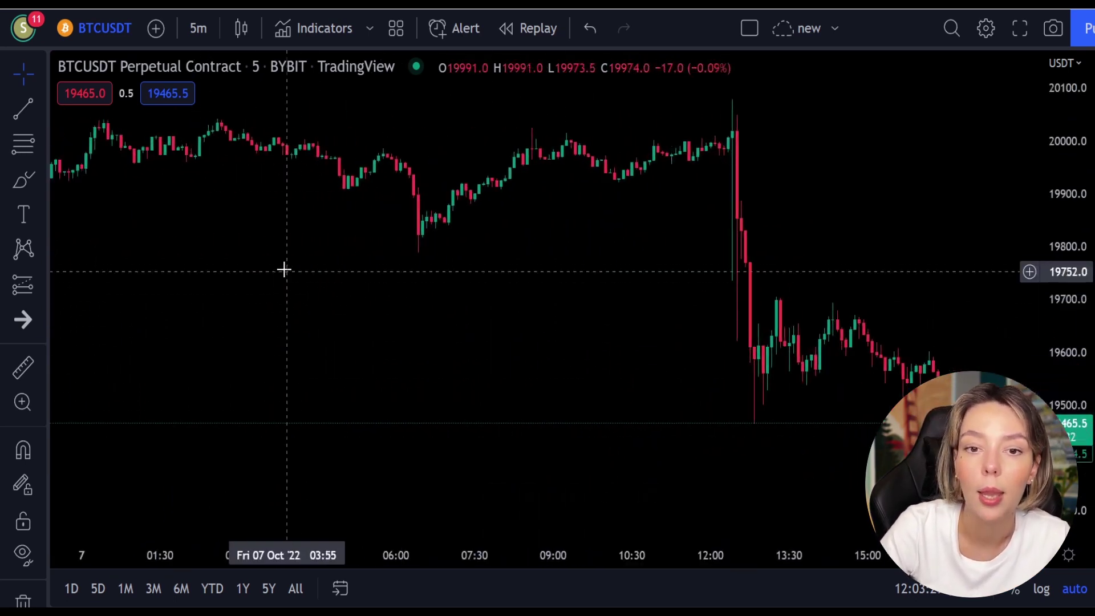
pyautogui.moveTo(276, 264); pyautogui.dragTo(528, 374)
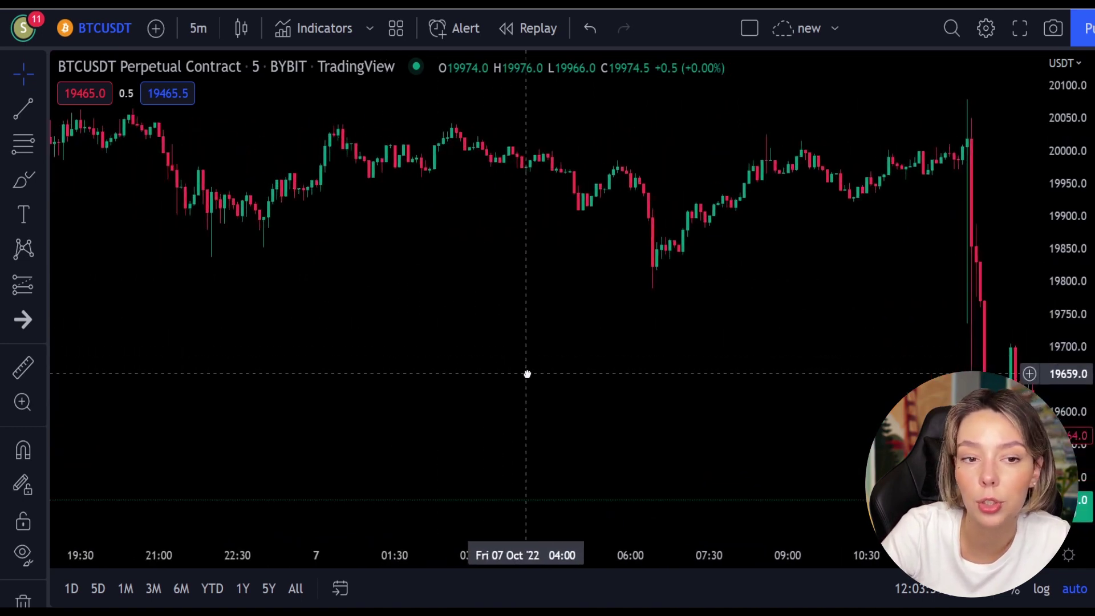
pyautogui.moveTo(272, 285); pyautogui.dragTo(501, 351)
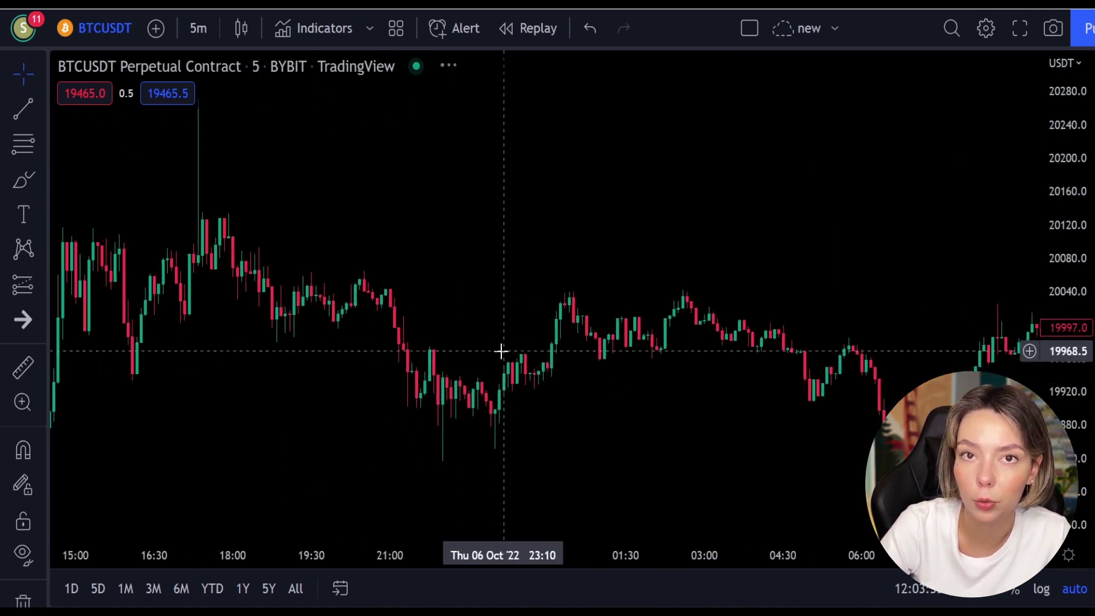
pyautogui.moveTo(223, 349); pyautogui.dragTo(537, 422)
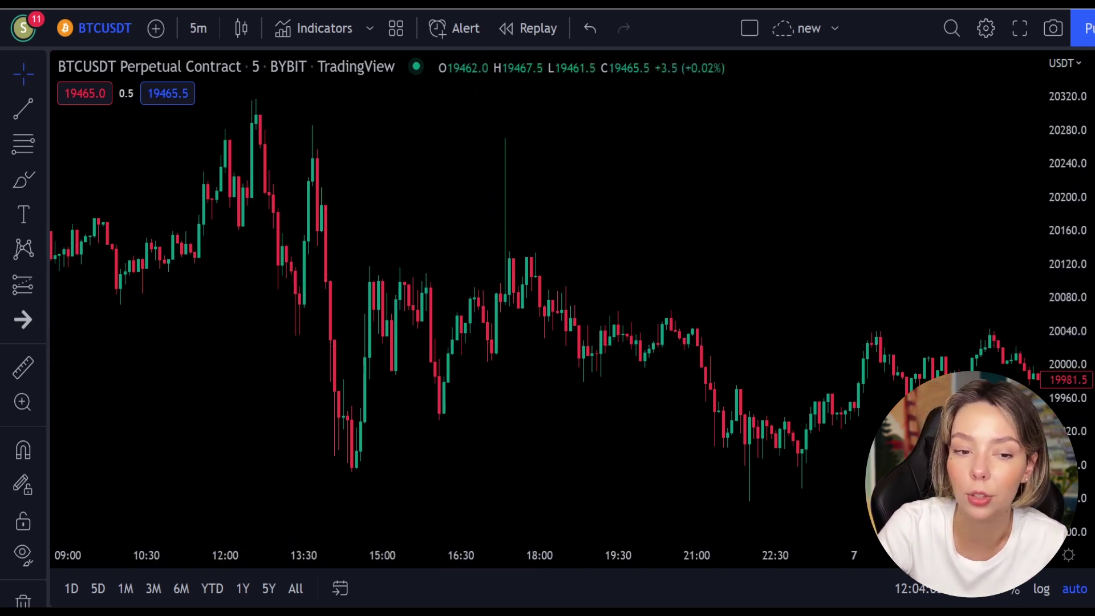
# - Add the Laguerre RSI indicator via an 'la rsi' search
pyautogui.click(320, 29)
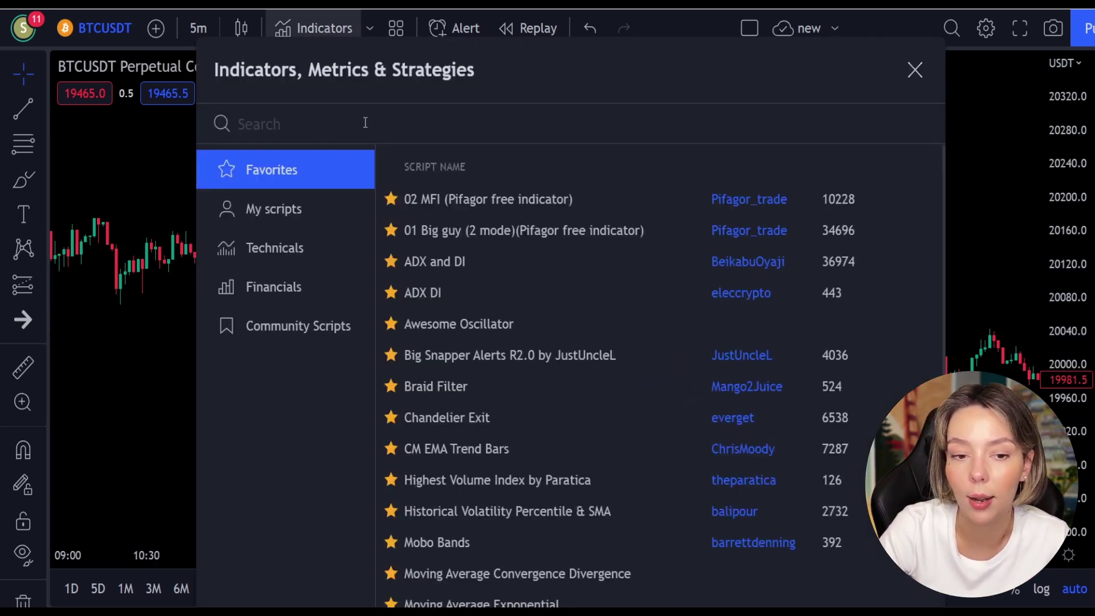
pyautogui.write('la rsi')
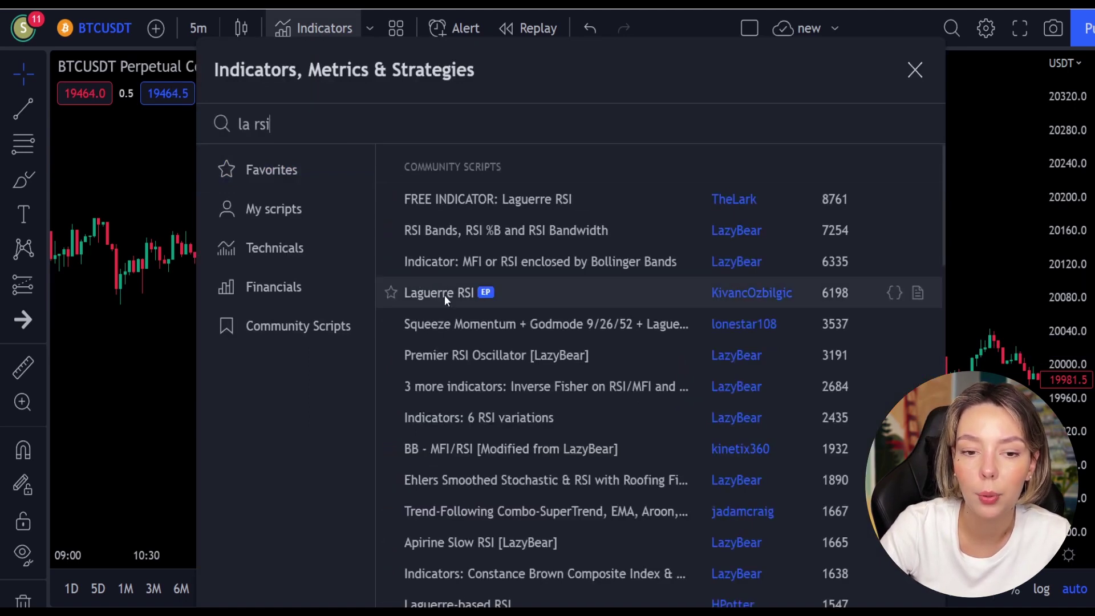
pyautogui.click(445, 292)
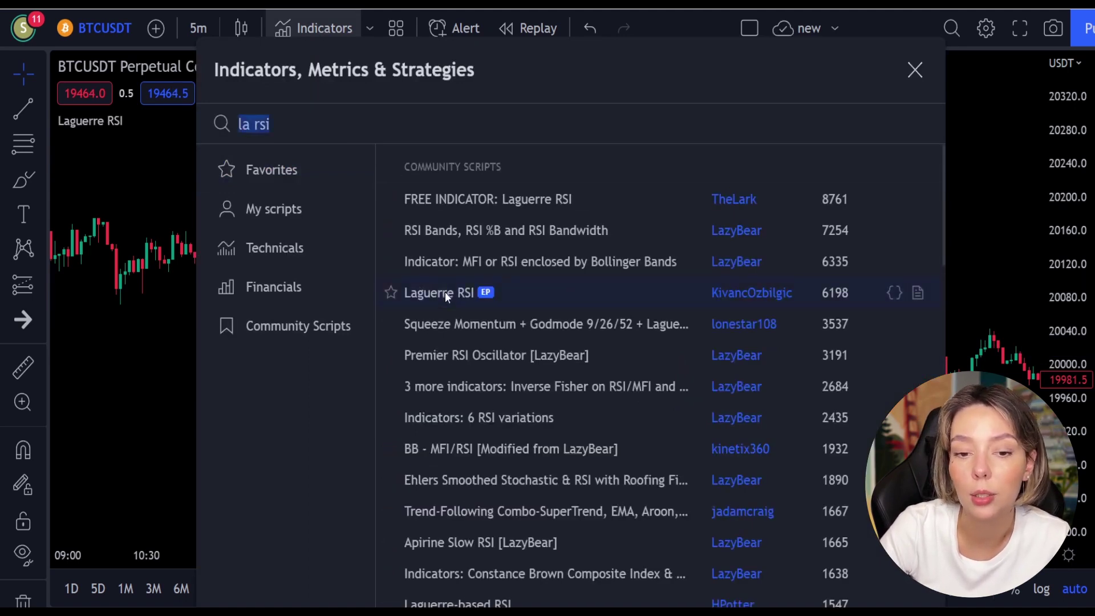
pyautogui.click(919, 72)
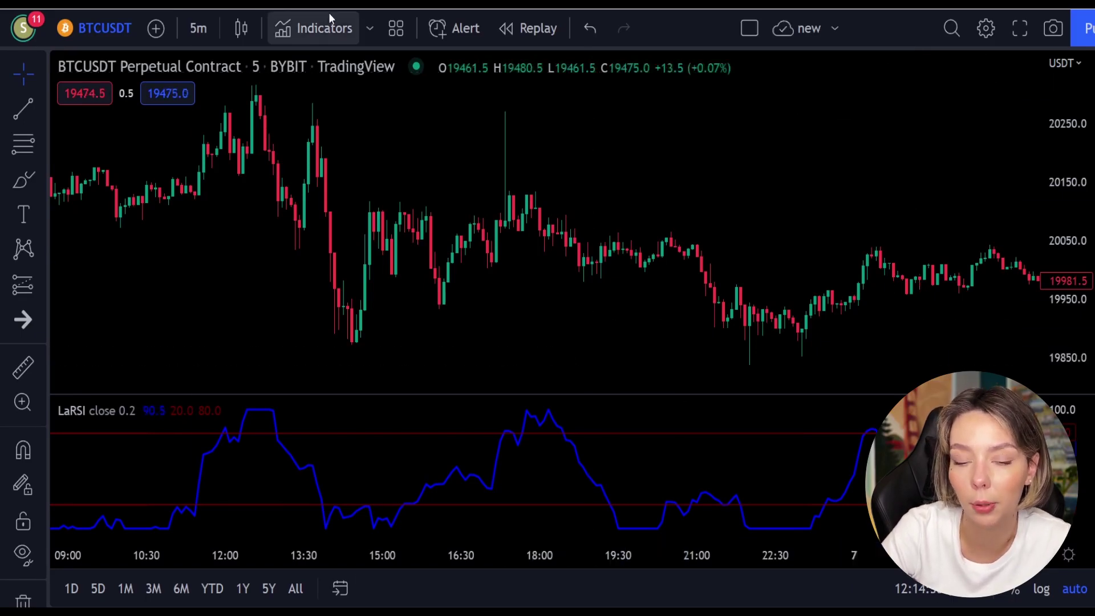
# - Add the SuperTrend+ indicator and pan back to see it on earlier candles
pyautogui.click(318, 28)
pyautogui.write('supertrend+')
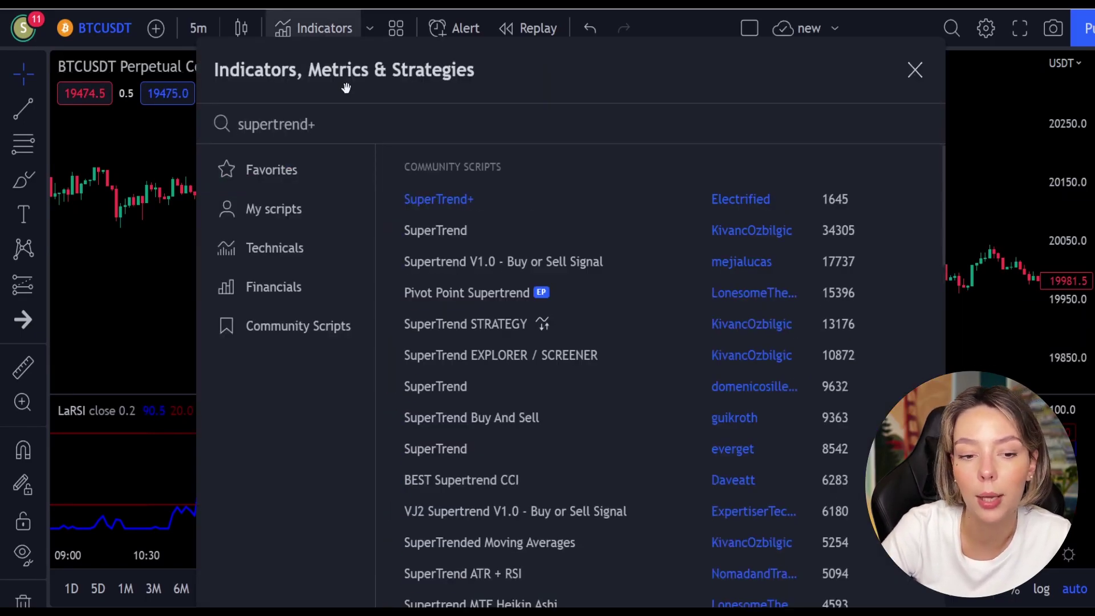
pyautogui.click(518, 203)
pyautogui.click(915, 71)
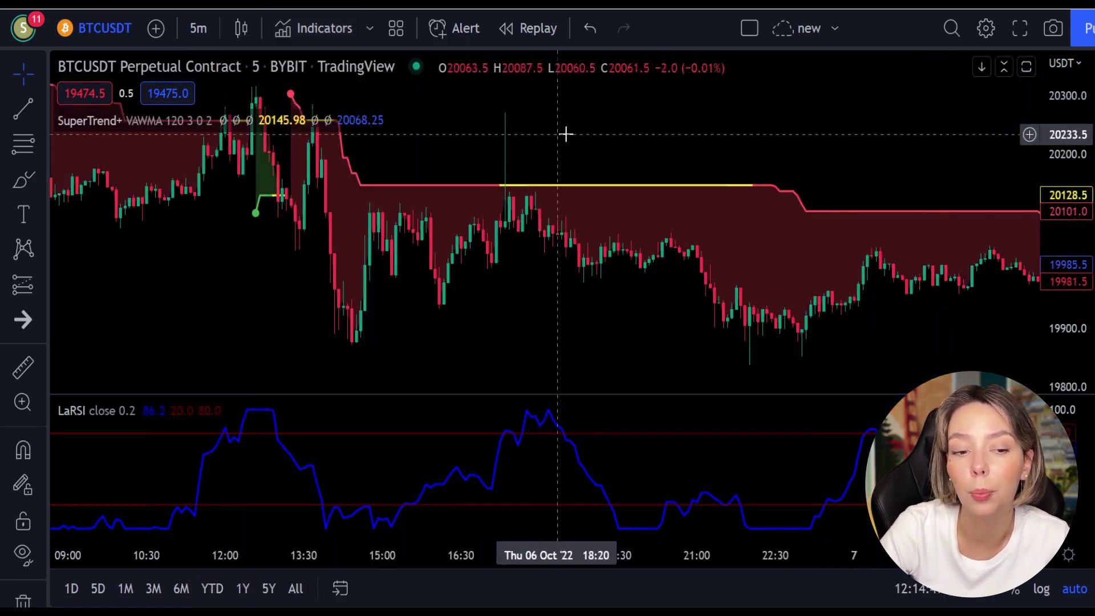
pyautogui.moveTo(565, 134); pyautogui.dragTo(807, 231)
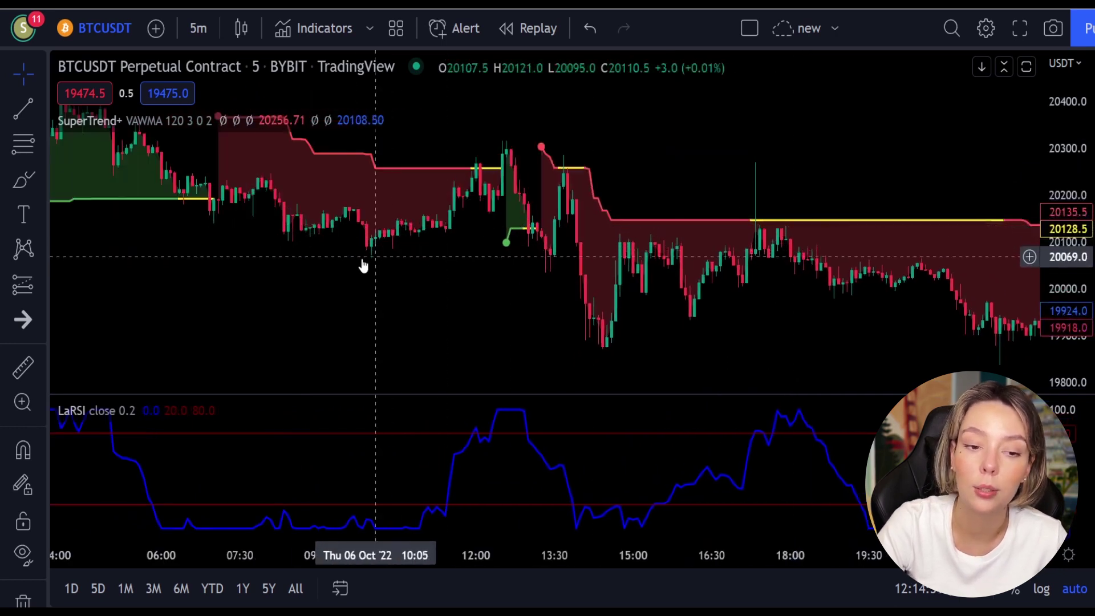
pyautogui.moveTo(350, 261); pyautogui.dragTo(765, 346)
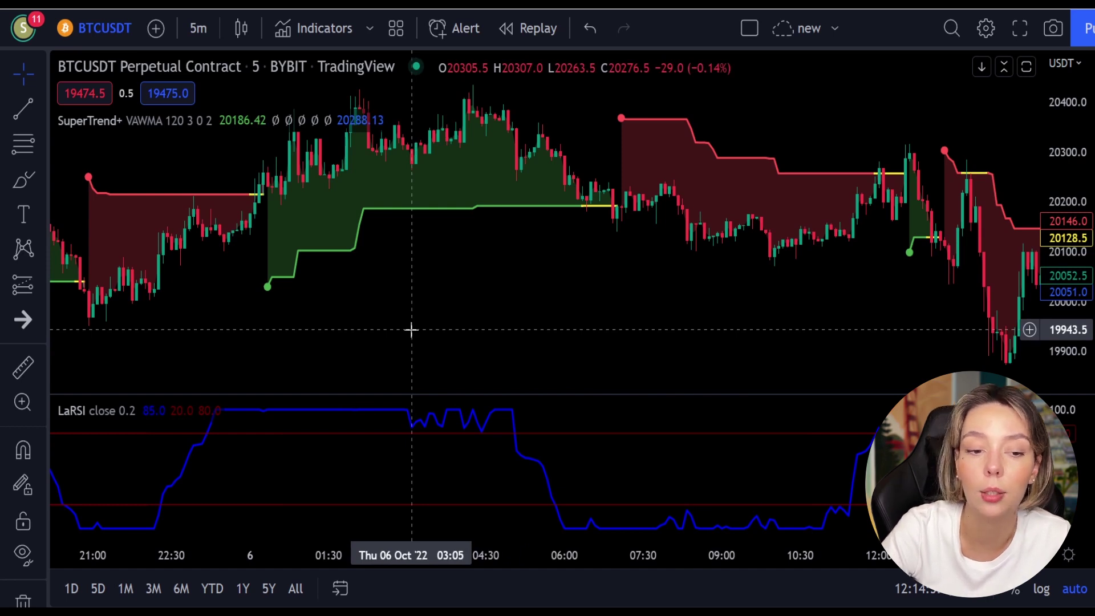
pyautogui.moveTo(410, 330); pyautogui.dragTo(562, 340)
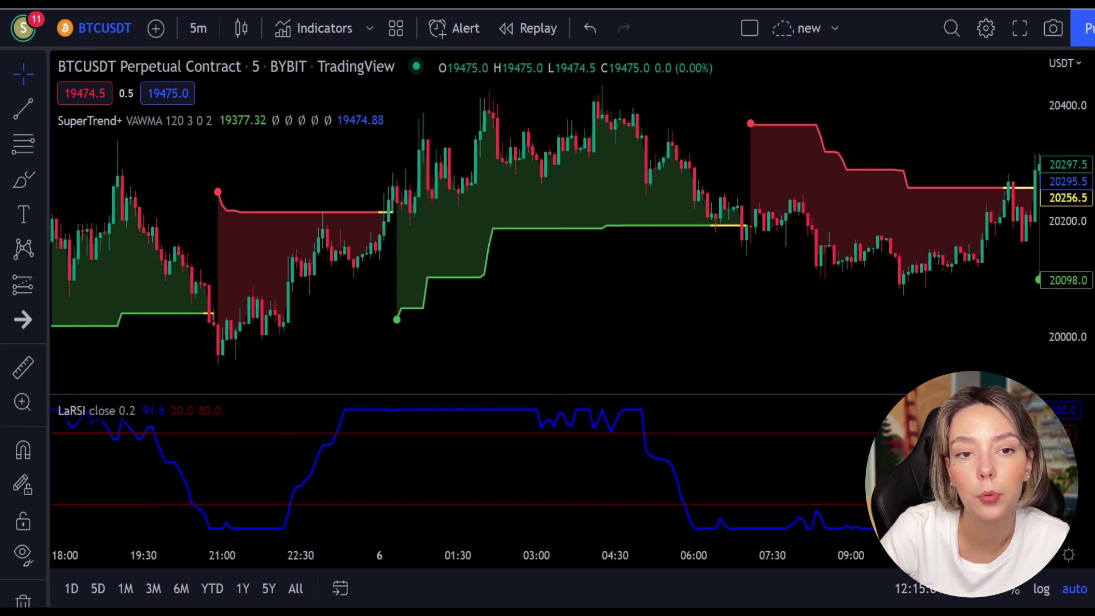
# - Search 'waddah' and add the Waddah Attar Explosion V2 [SHK] indicator
pyautogui.click(303, 26)
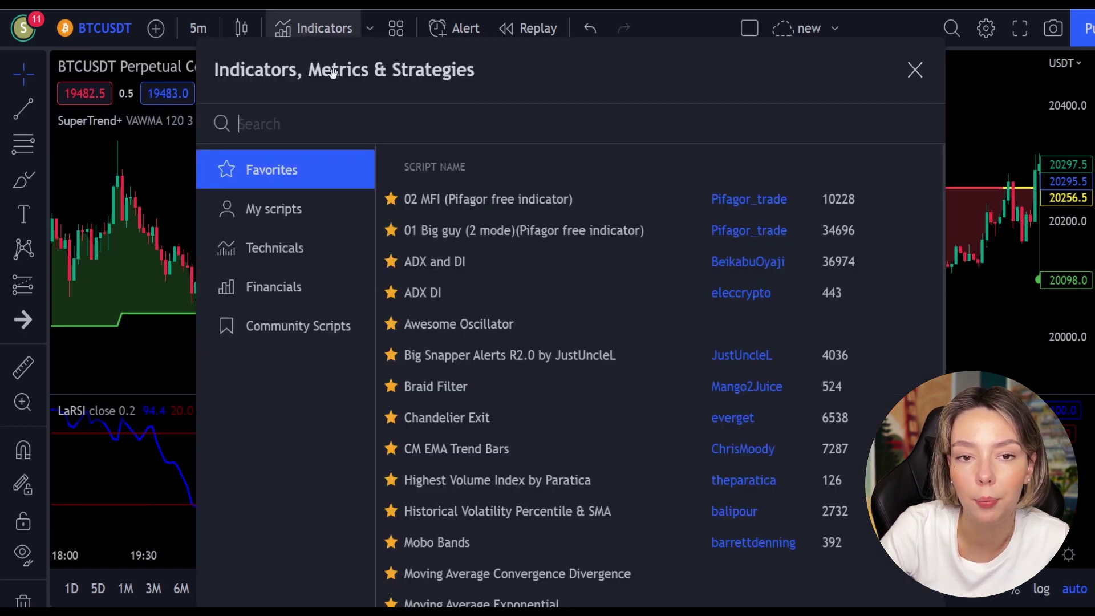
pyautogui.write('waddag')
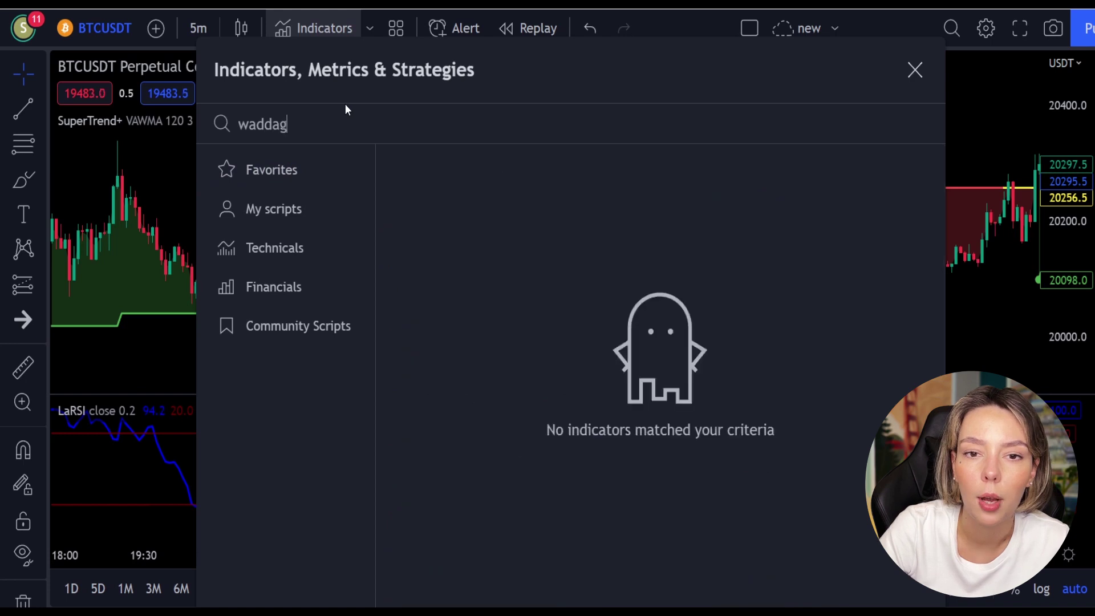
pyautogui.press('BackSpace')
pyautogui.write('l')
pyautogui.press('BackSpace')
pyautogui.write('h')
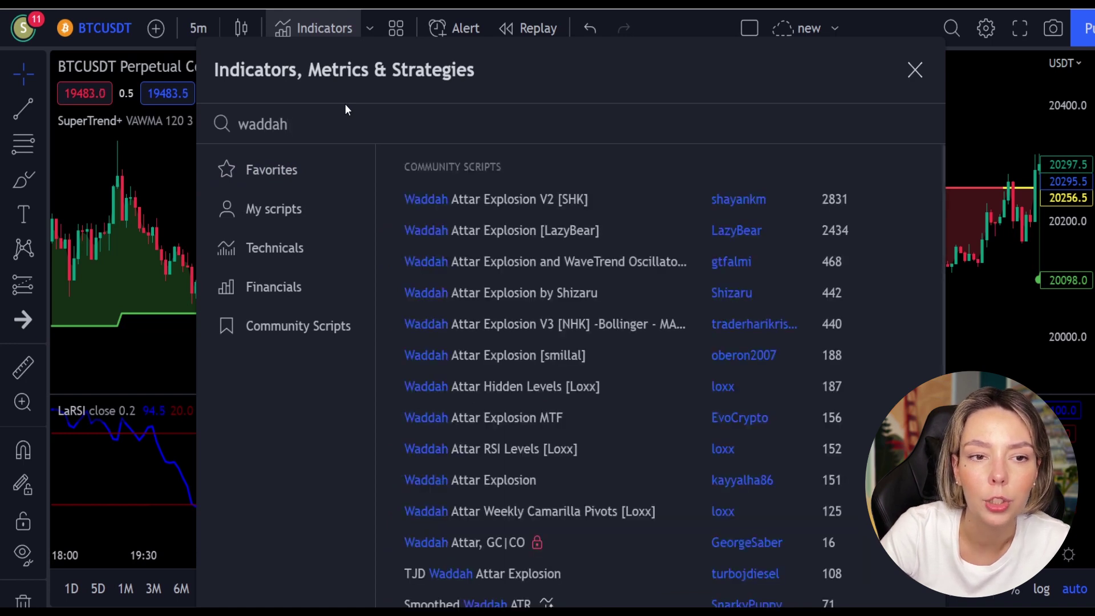
pyautogui.click(511, 199)
pyautogui.click(914, 70)
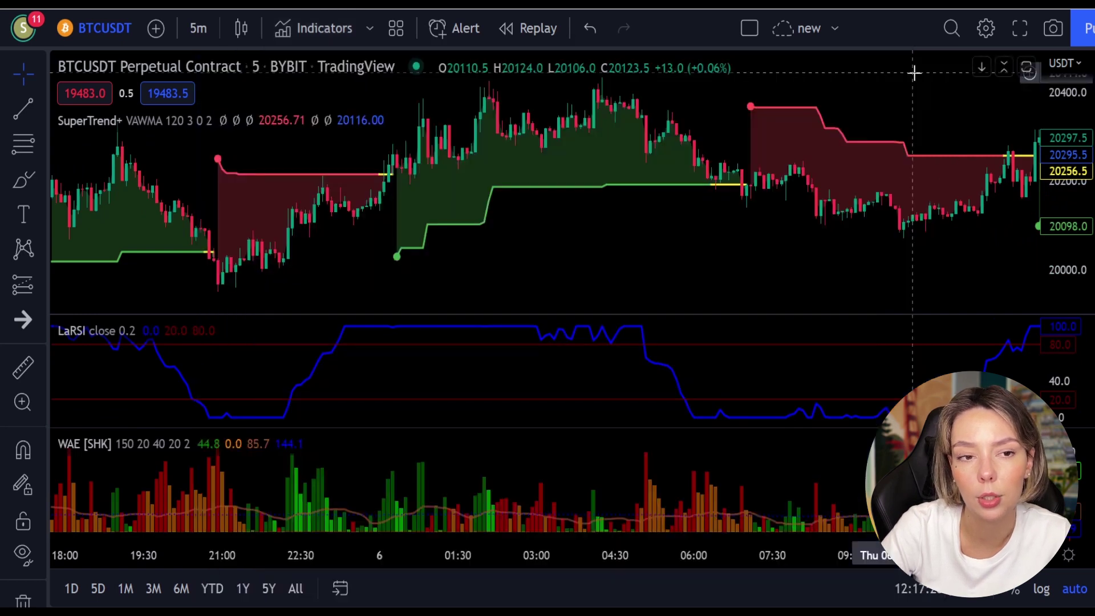
# - Raise the SuperTrend+ Multiplier input to 4
pyautogui.moveTo(220, 123)
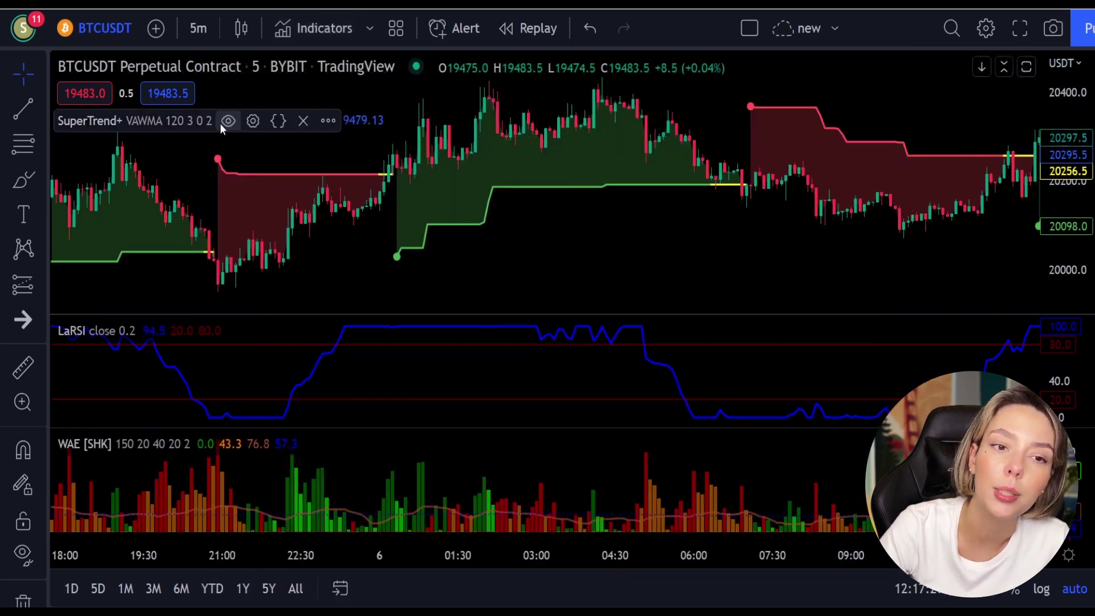
pyautogui.click(253, 121)
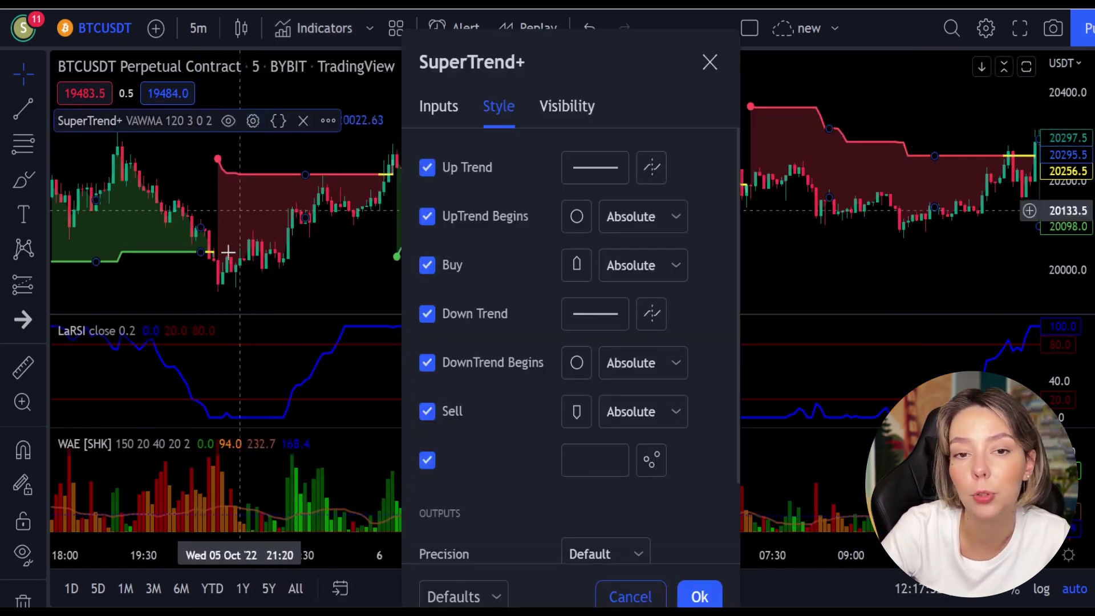
pyautogui.click(441, 107)
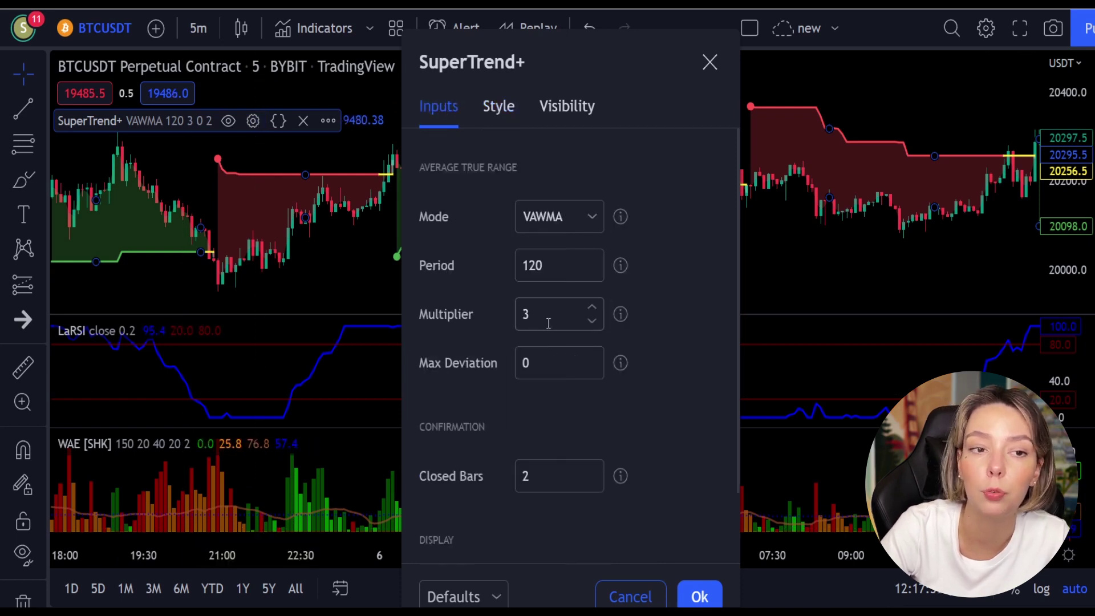
pyautogui.click(596, 308)
pyautogui.click(596, 308)
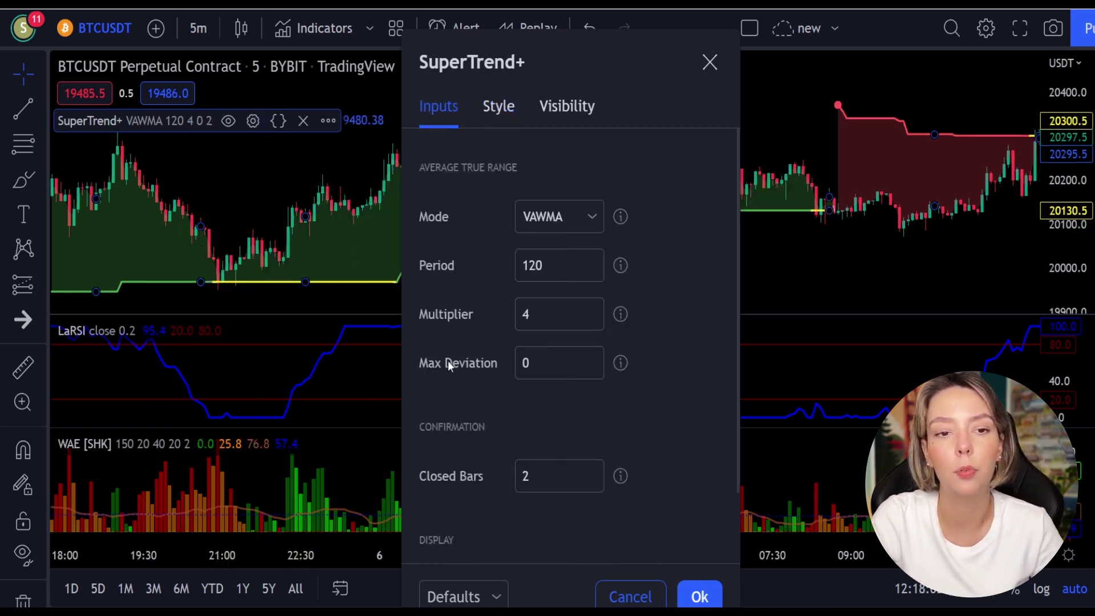
pyautogui.press('Return')
# - In WAE style settings, hide DeadZoneLine and make ExplosionLine white at 100% opacity
pyautogui.click(230, 444)
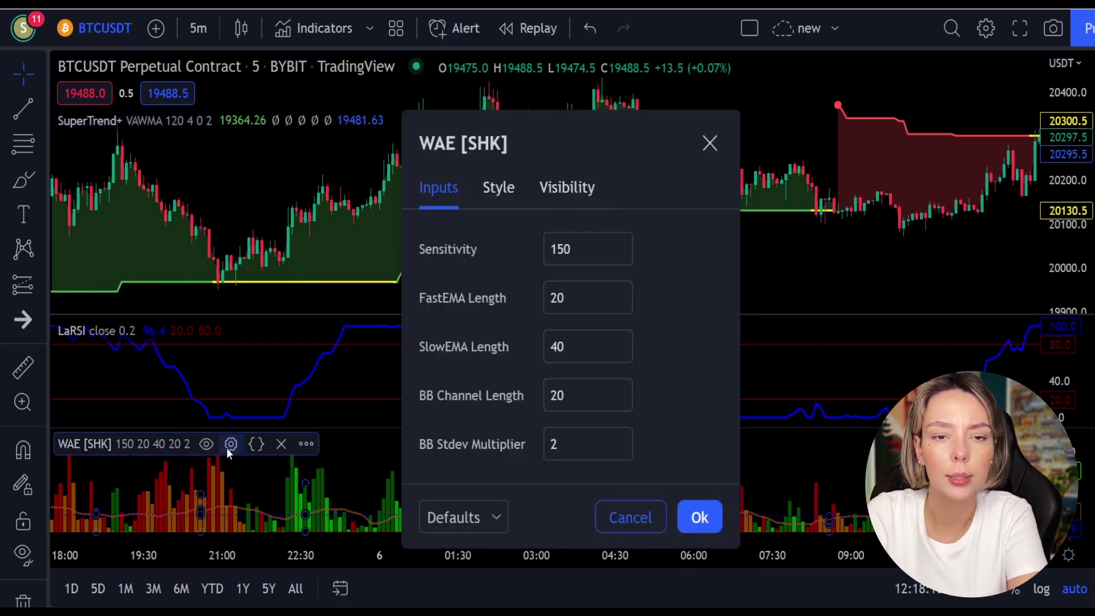
pyautogui.click(498, 188)
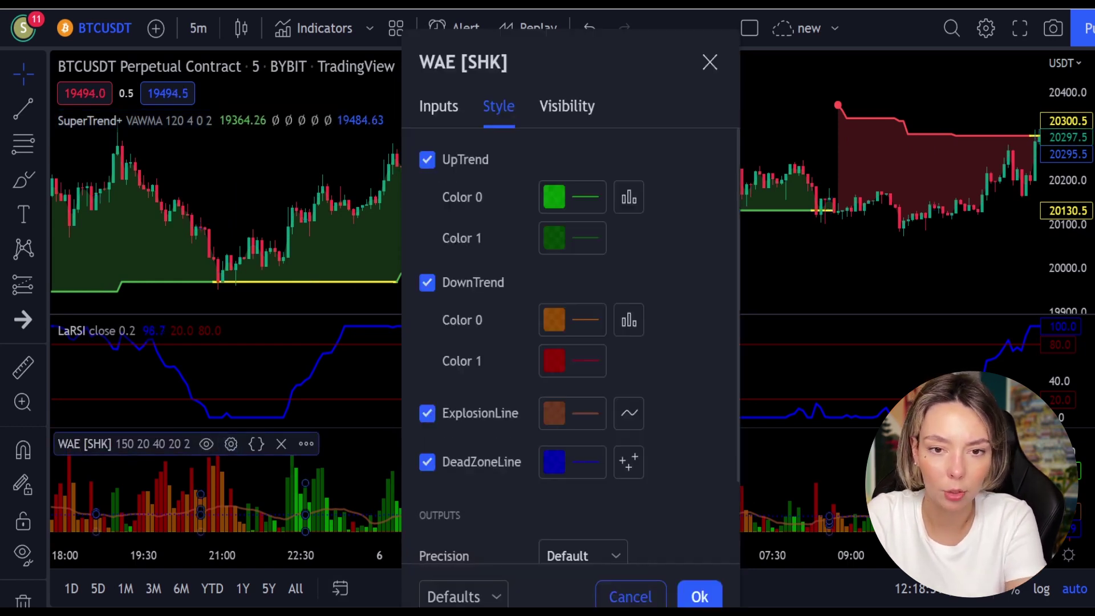
pyautogui.scroll(-1, 429, 418)
pyautogui.click(430, 419)
pyautogui.click(566, 369)
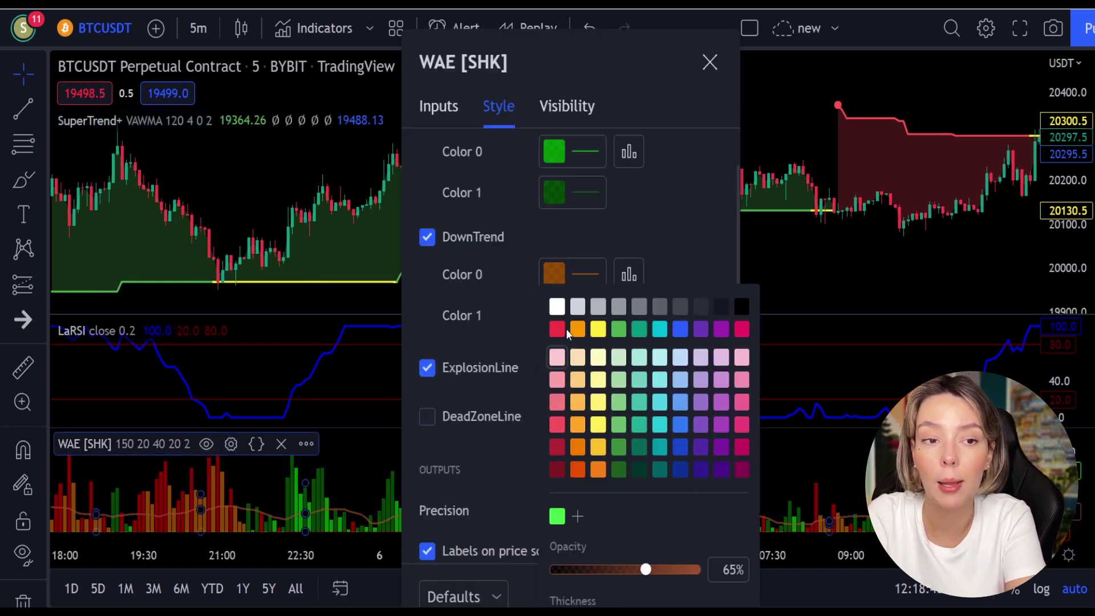
pyautogui.click(558, 310)
pyautogui.moveTo(647, 572); pyautogui.dragTo(714, 575)
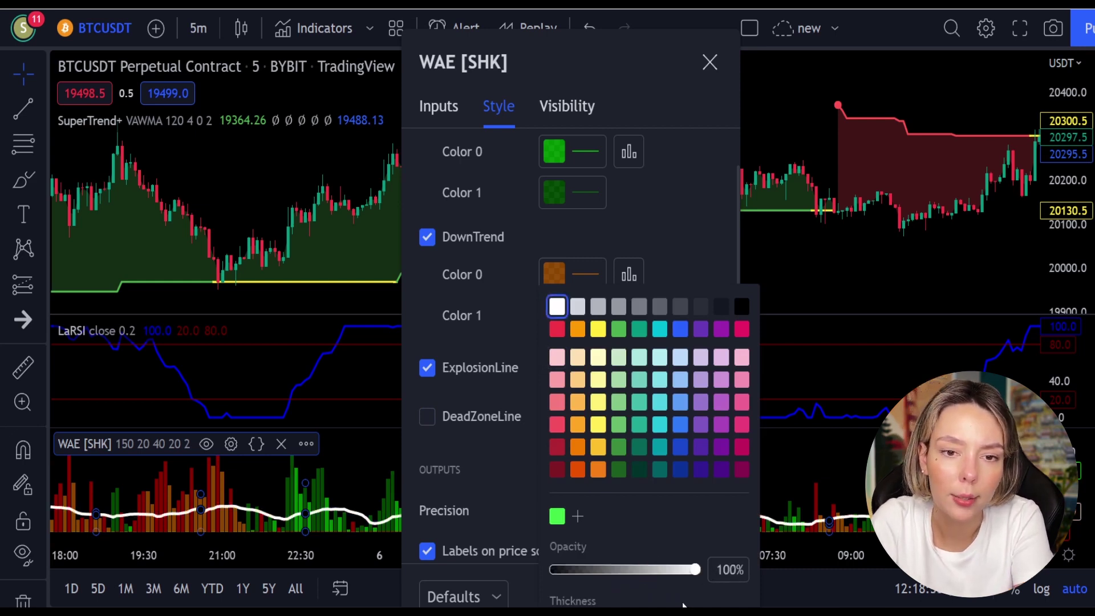
pyautogui.click(521, 489)
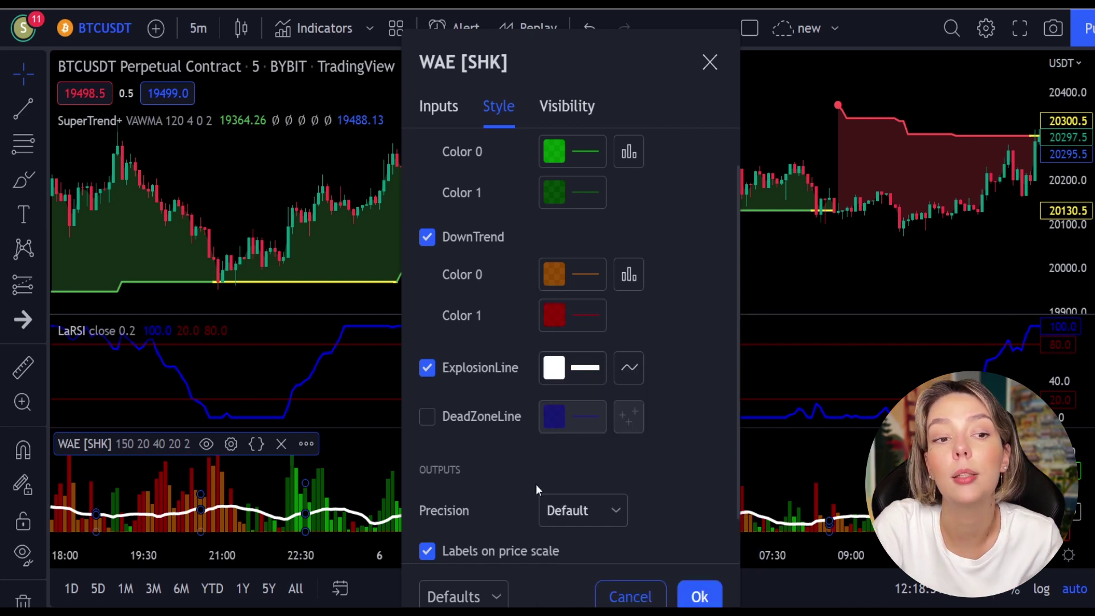
pyautogui.click(700, 597)
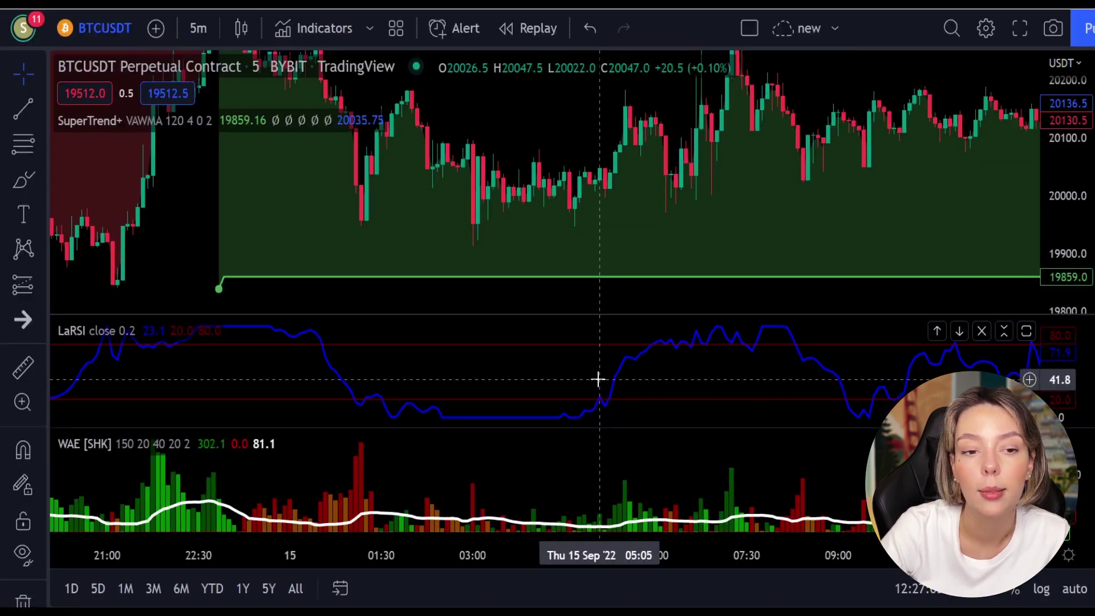
# - Switch from the TradingView chart to the Bybit homepage
pyautogui.moveTo(607, 492)
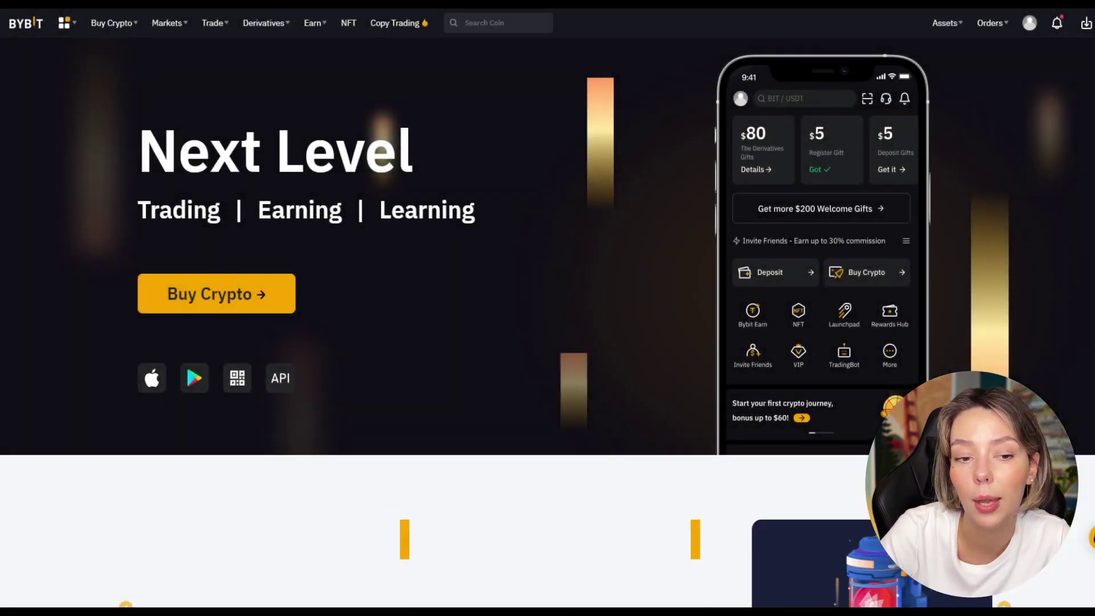
# - Browse Bybit's BTCUSDT perpetual page and lower the long leverage below 100x
pyautogui.scroll(-6, 614, 163)
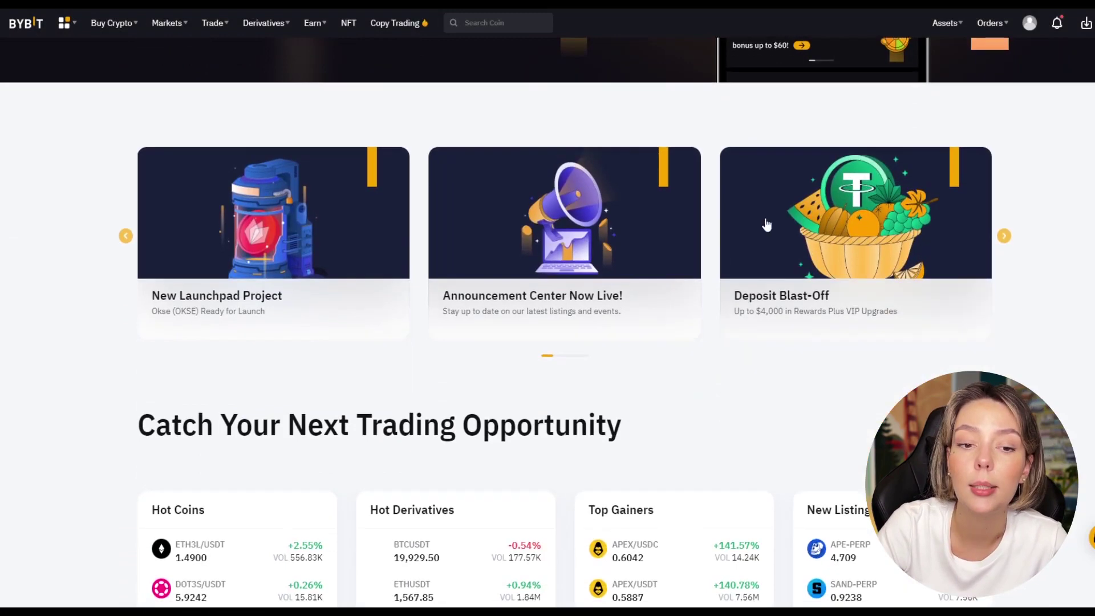
pyautogui.scroll(-13, 766, 224)
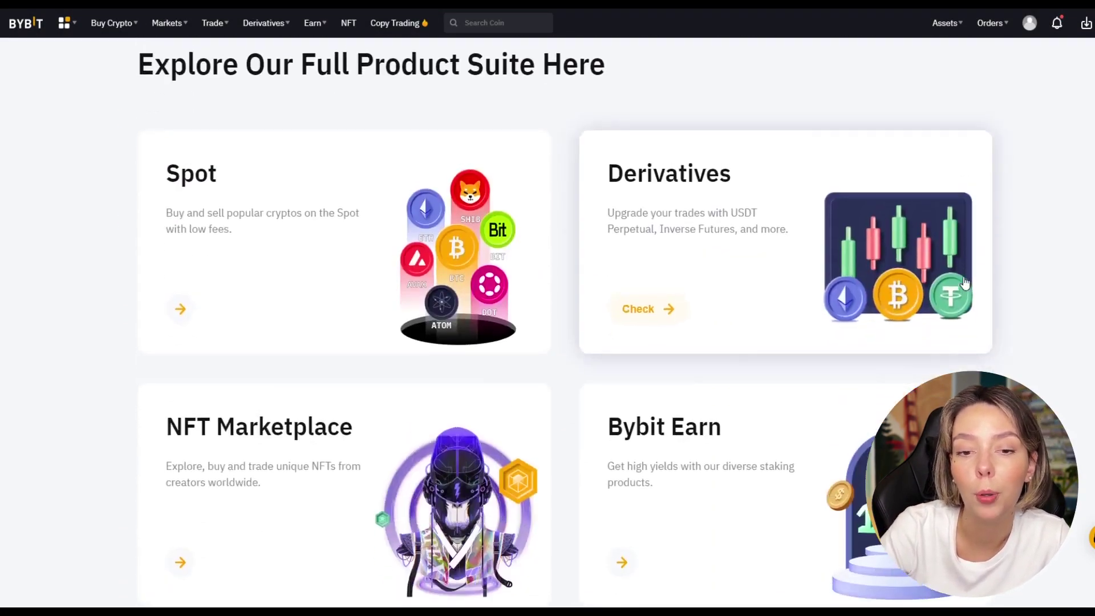
pyautogui.scroll(20, 964, 282)
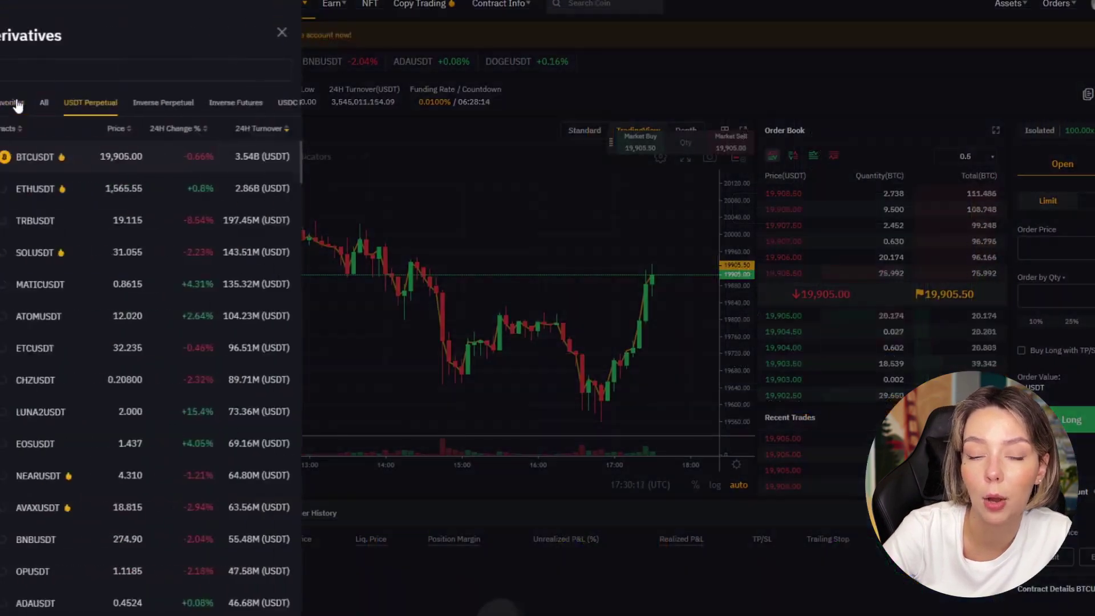
pyautogui.scroll(-20, 88, 262)
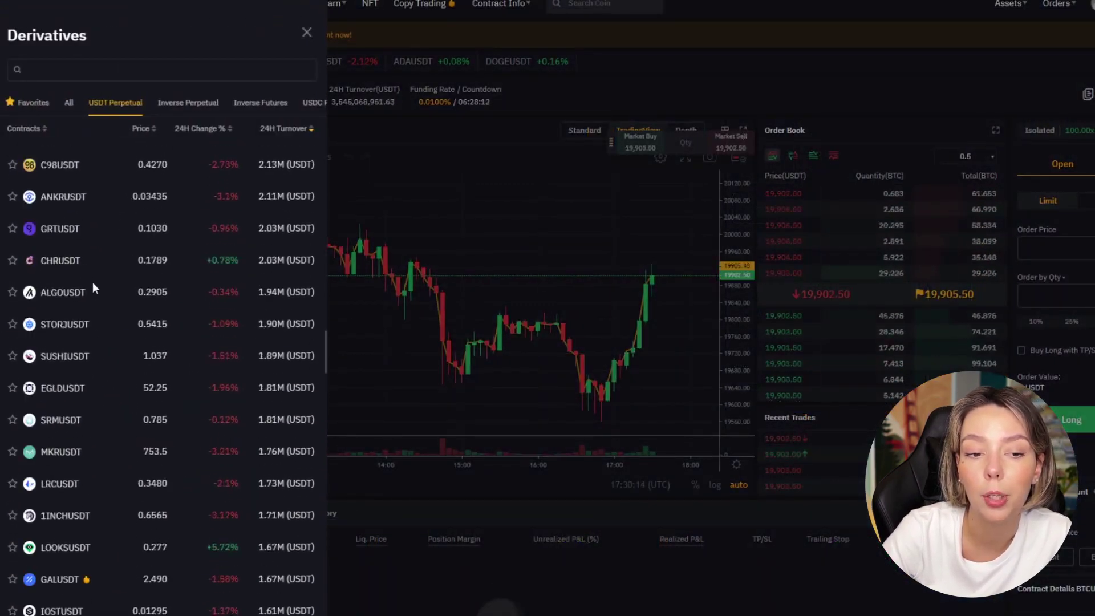
pyautogui.scroll(-10, 97, 285)
pyautogui.click(413, 285)
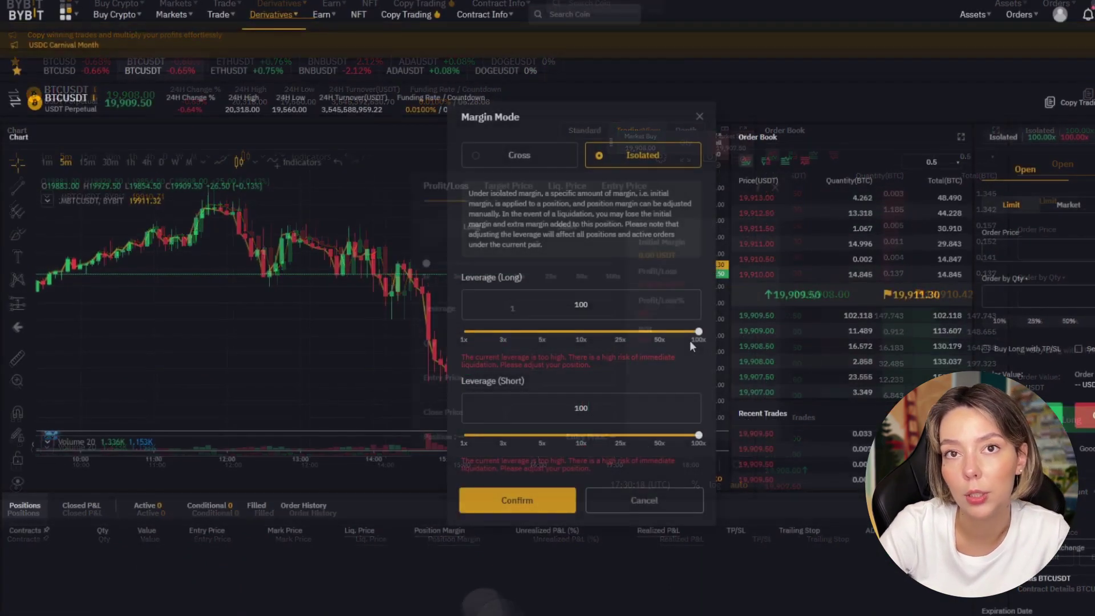
pyautogui.moveTo(689, 339); pyautogui.dragTo(565, 332)
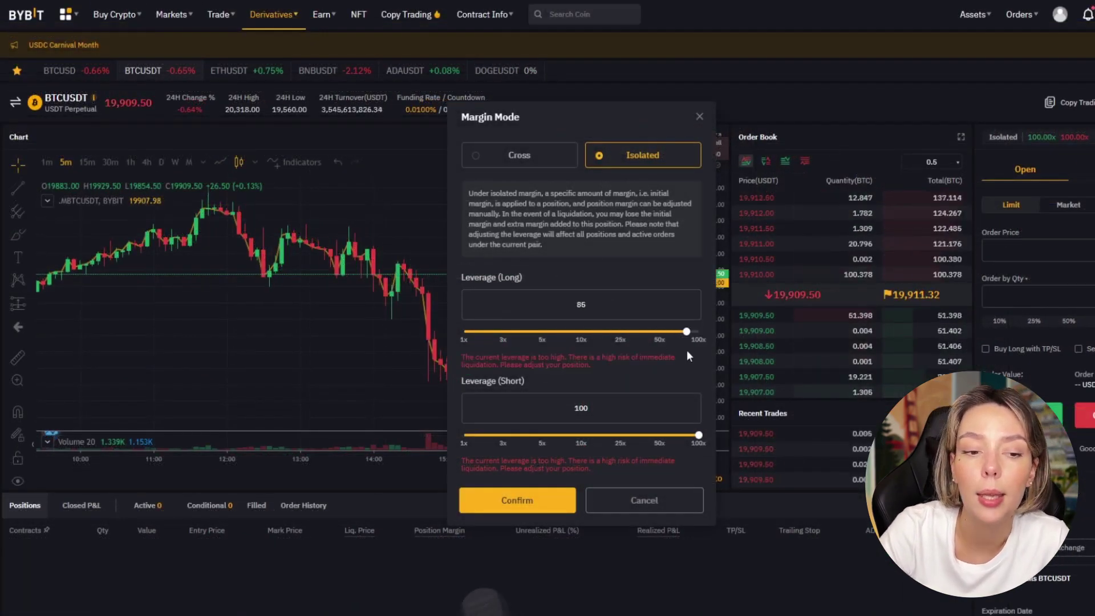
# - Look over the $4,000 Deposit Blast-Off promo page before returning to TradingView
pyautogui.scroll(-5, 696, 323)
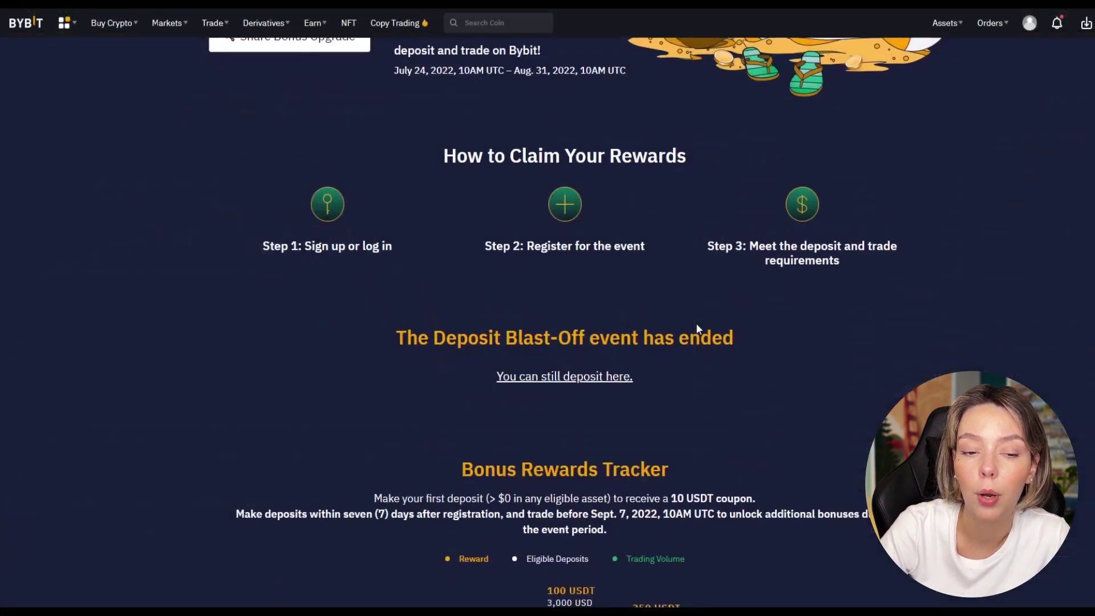
pyautogui.scroll(5, 696, 323)
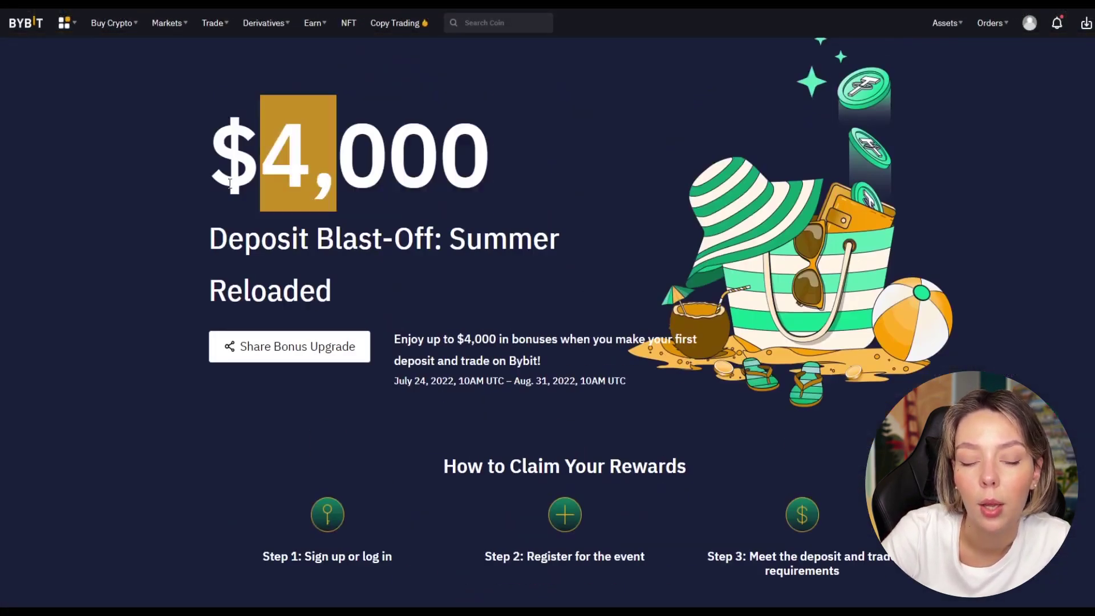
pyautogui.moveTo(230, 182); pyautogui.dragTo(543, 175)
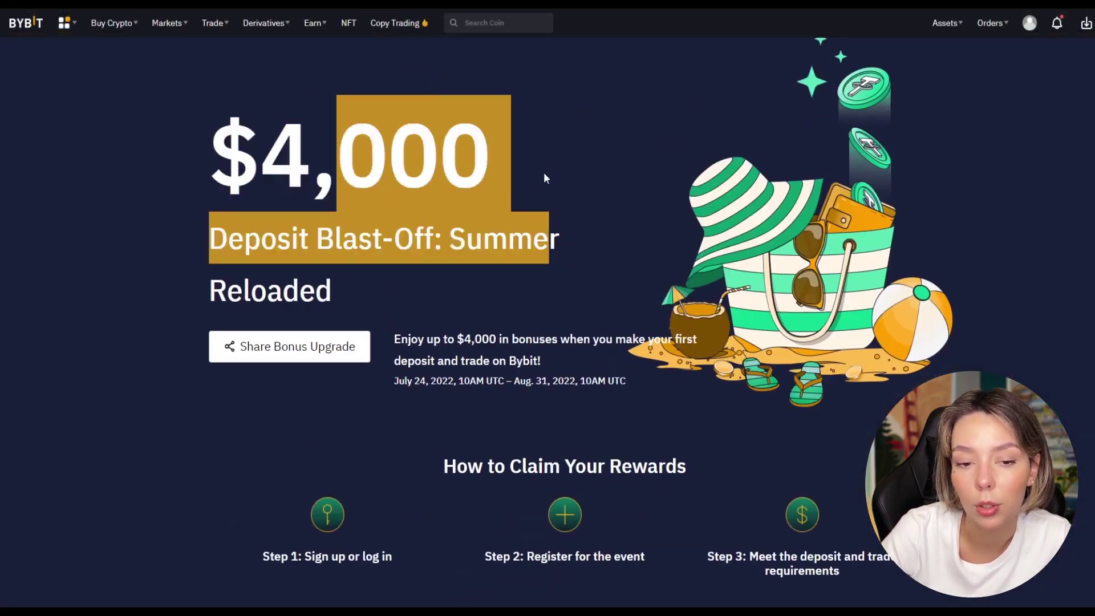
pyautogui.click(648, 228)
pyautogui.scroll(-6, 636, 285)
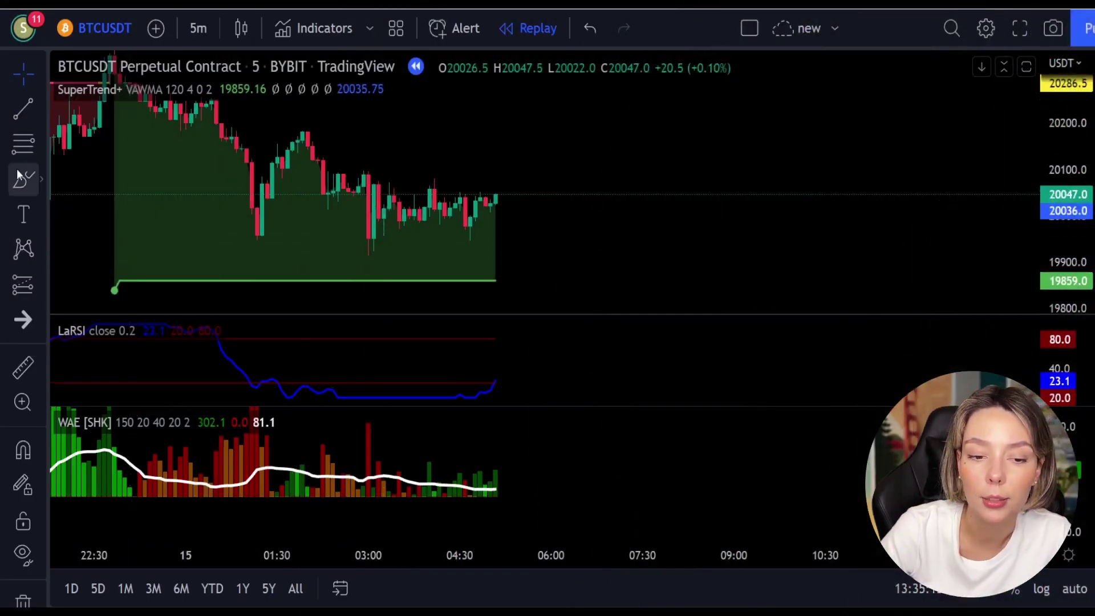
# - Brush a red circle at the LaRSI line end and an arc over WAE, then undo the arc
pyautogui.click(15, 177)
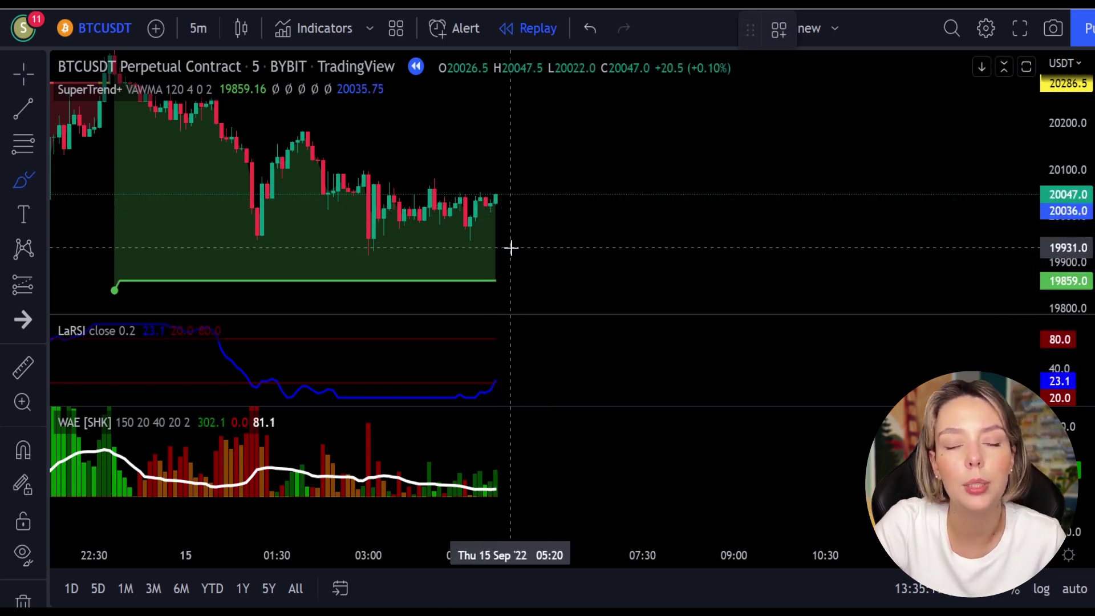
pyautogui.moveTo(510, 373)
pyautogui.mouseDown()
pyautogui.moveTo(491, 376)
pyautogui.moveTo(501, 389)
pyautogui.mouseUp()
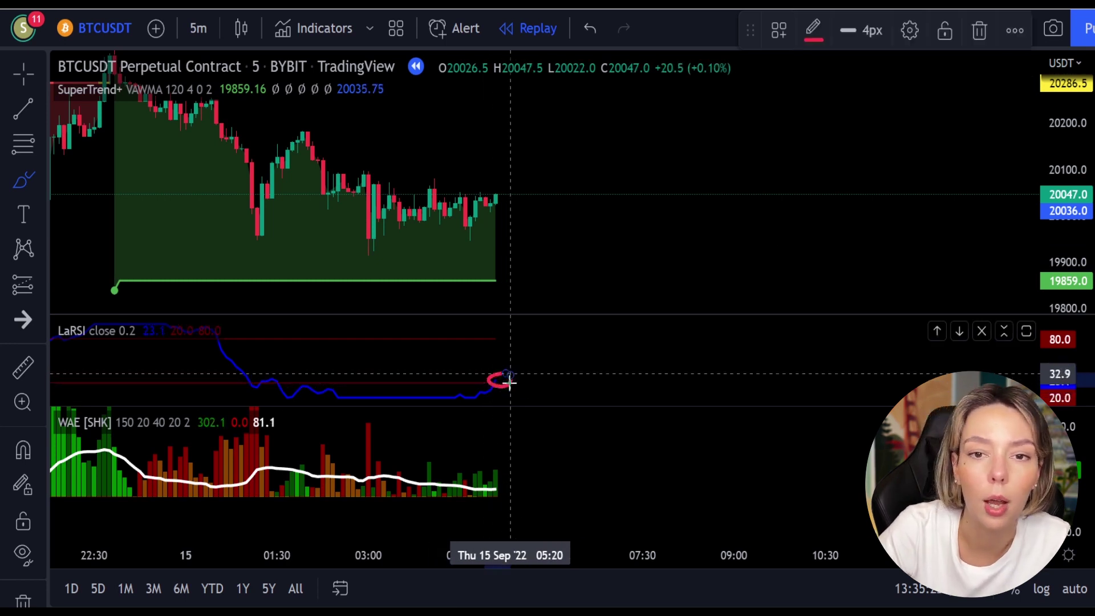
pyautogui.moveTo(502, 448)
pyautogui.mouseDown()
pyautogui.moveTo(488, 457)
pyautogui.moveTo(511, 477)
pyautogui.mouseUp()
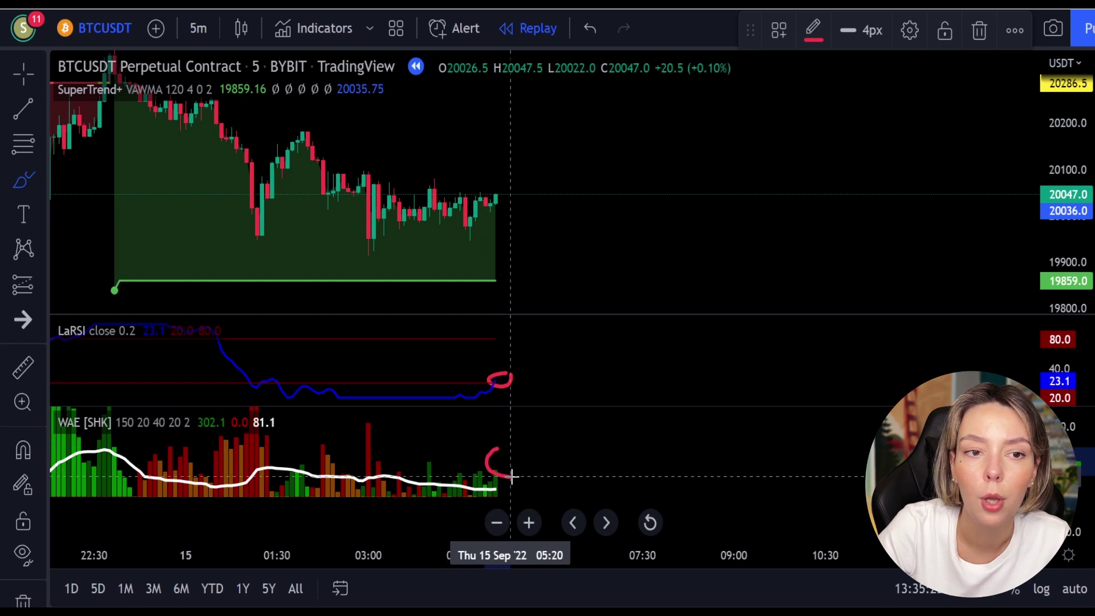
pyautogui.hotkey('ctrl', 'z')
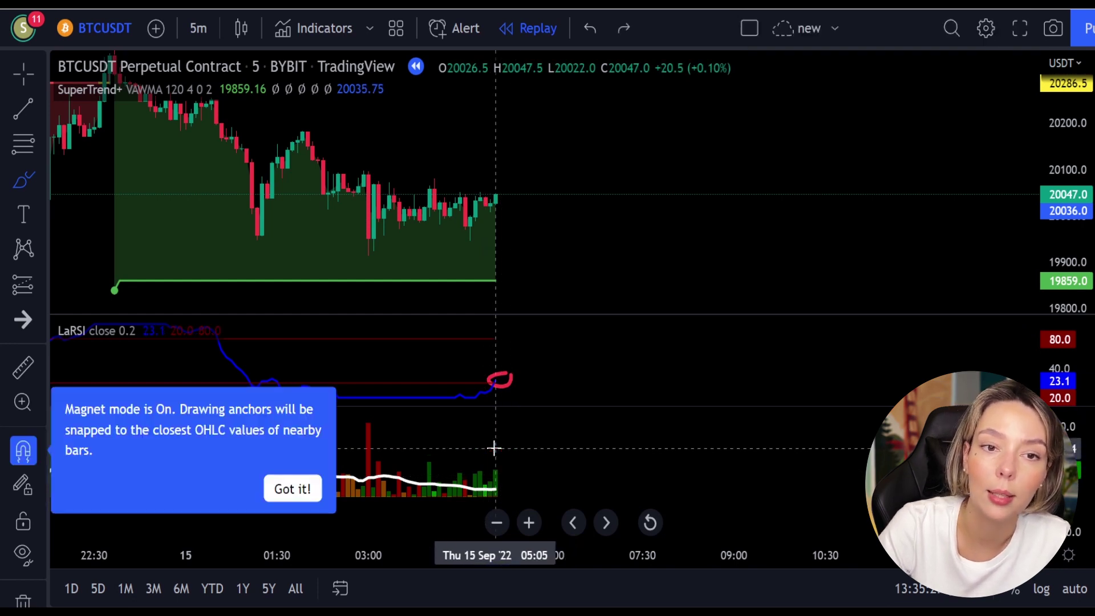
pyautogui.click(23, 285)
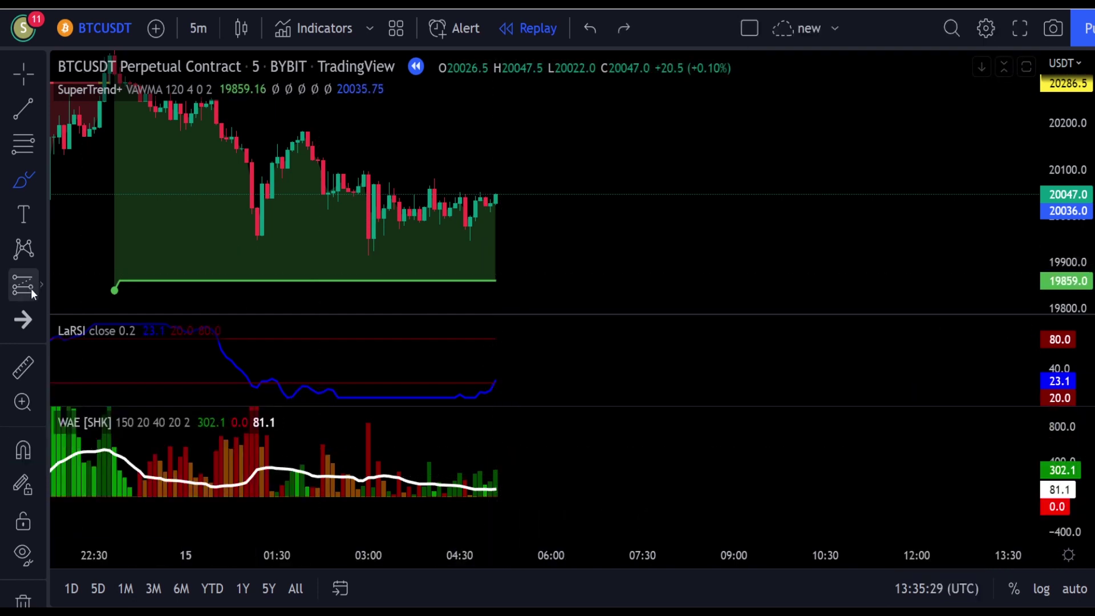
# - Place a long position at the latest candle with its stop lowered to 19908
pyautogui.click(500, 195)
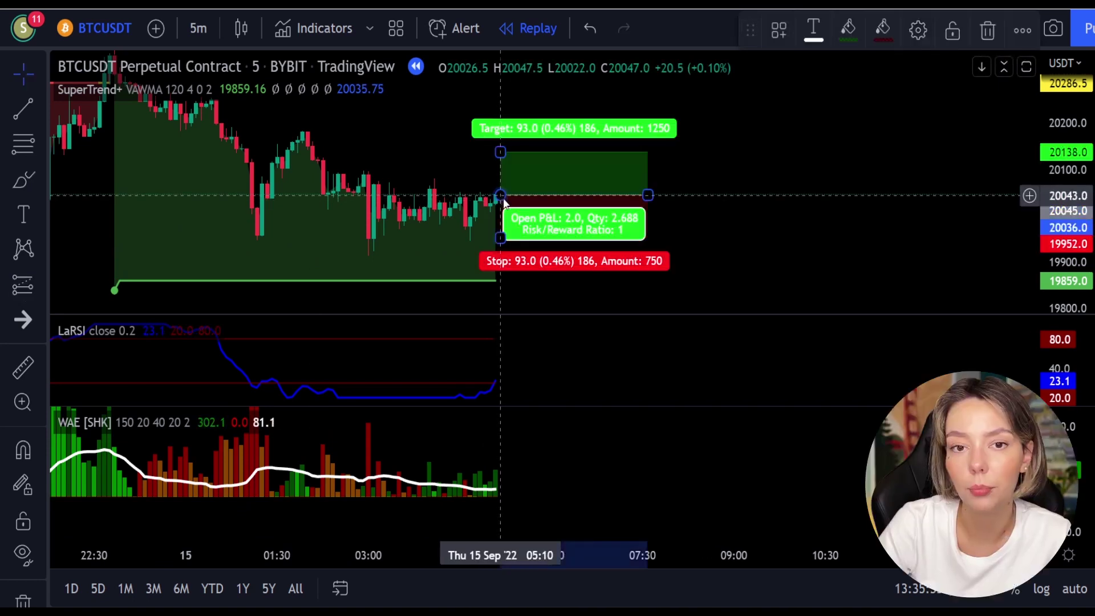
pyautogui.moveTo(500, 237); pyautogui.dragTo(501, 258)
pyautogui.click(694, 179)
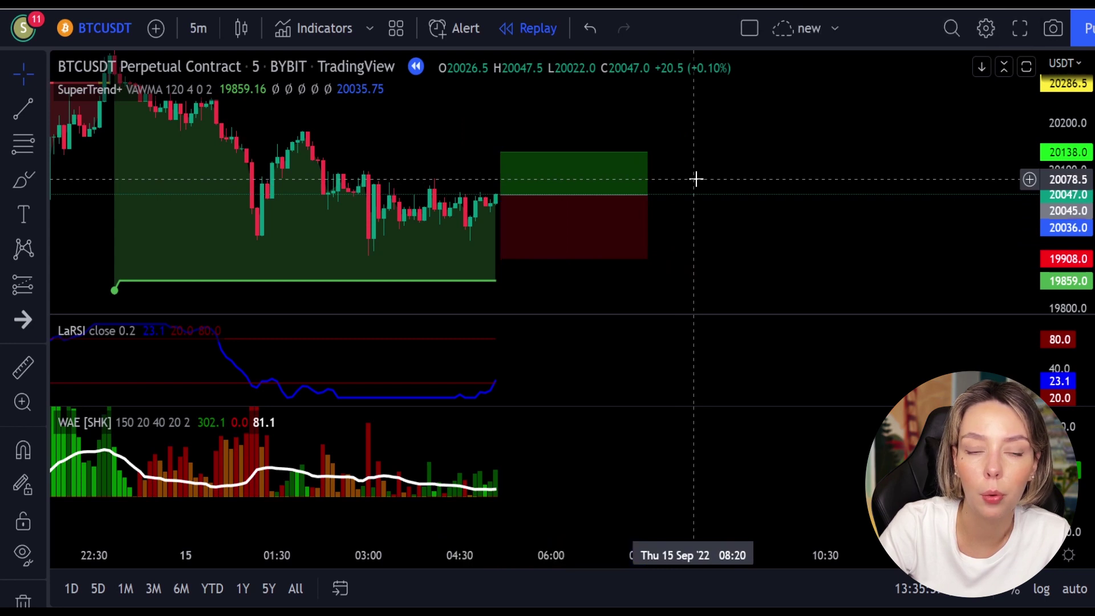
pyautogui.moveTo(694, 178)
pyautogui.mouseDown()
pyautogui.moveTo(669, 253)
pyautogui.moveTo(665, 223)
pyautogui.mouseUp()
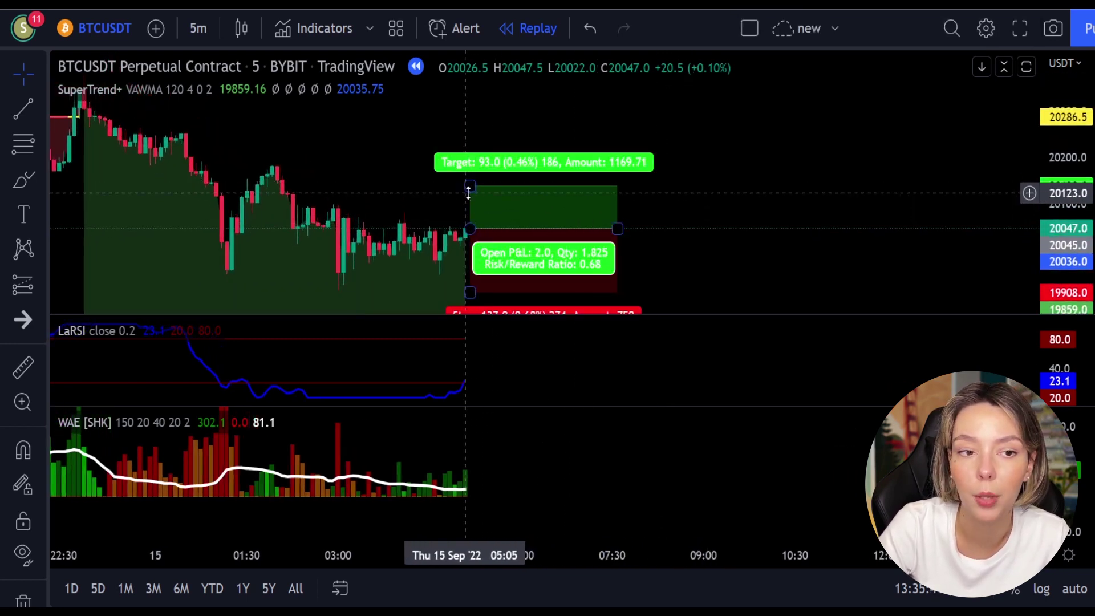
# - Raise the long target to 20253.5, then replay until it closes with 208.5 profit
pyautogui.moveTo(470, 186); pyautogui.dragTo(479, 137)
pyautogui.moveTo(652, 173); pyautogui.dragTo(652, 144)
pyautogui.hotkey('shift', 'Down')
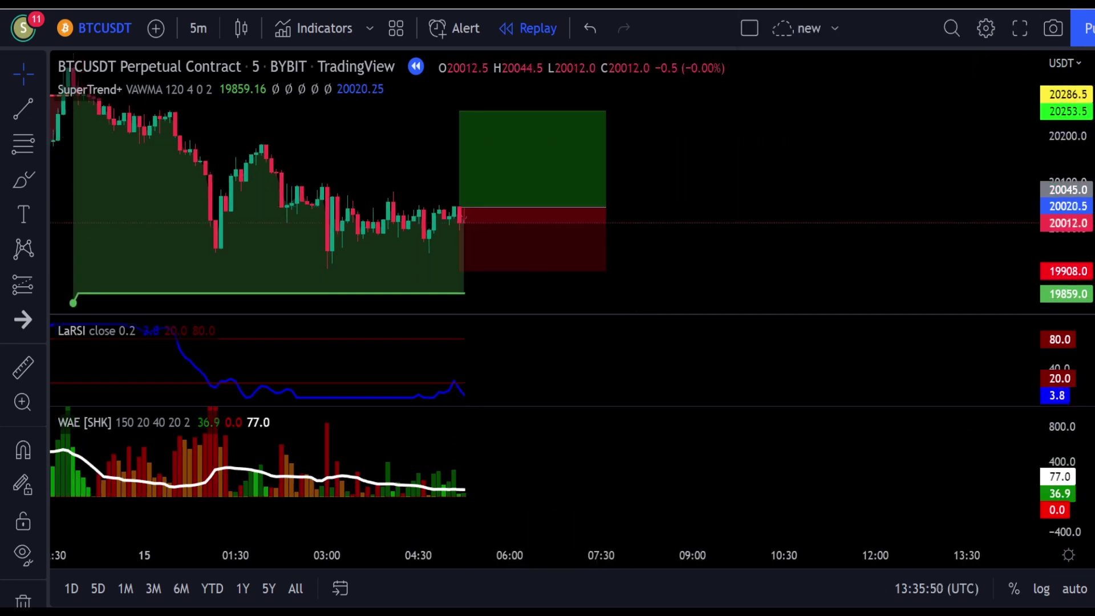
pyautogui.hotkey('shift', 'Down')
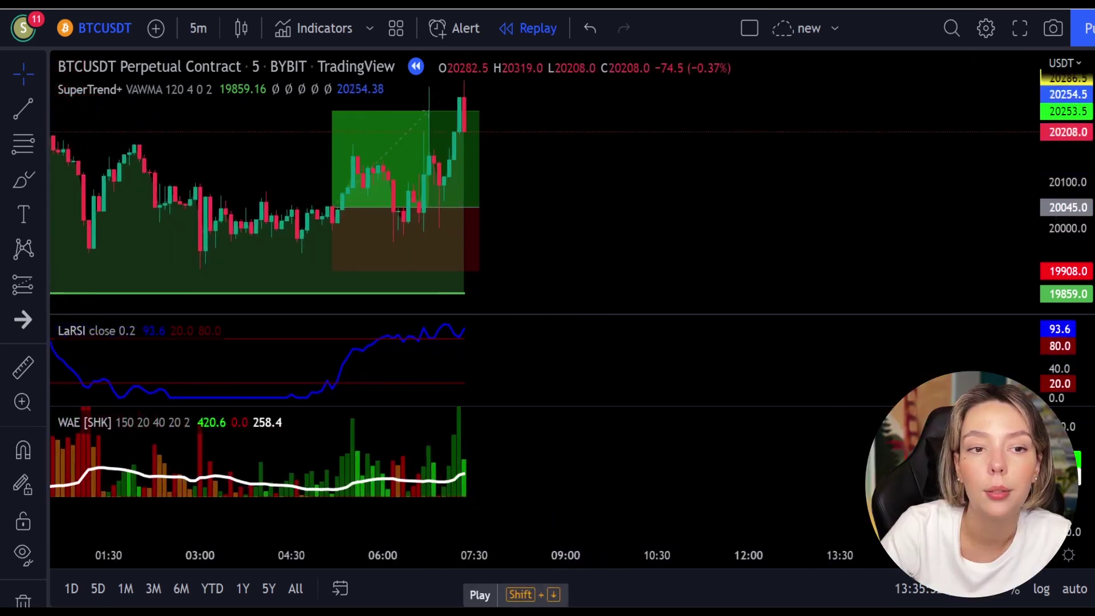
pyautogui.click(441, 131)
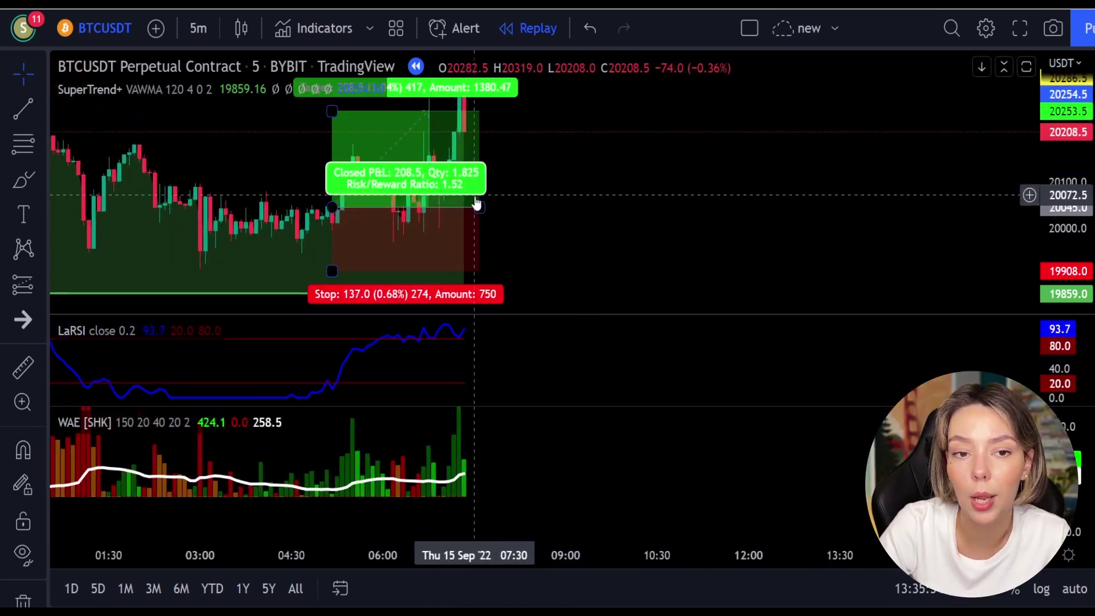
pyautogui.moveTo(479, 207); pyautogui.dragTo(465, 207)
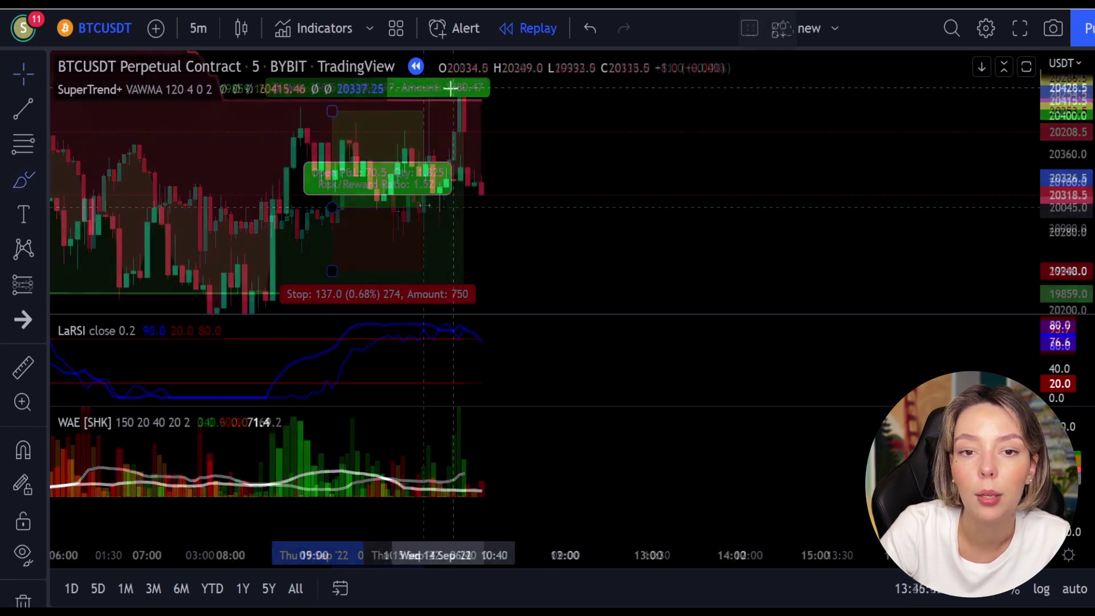
pyautogui.moveTo(488, 93)
pyautogui.mouseDown()
pyautogui.moveTo(422, 106)
pyautogui.moveTo(519, 152)
pyautogui.moveTo(505, 88)
pyautogui.moveTo(477, 97)
pyautogui.mouseUp()
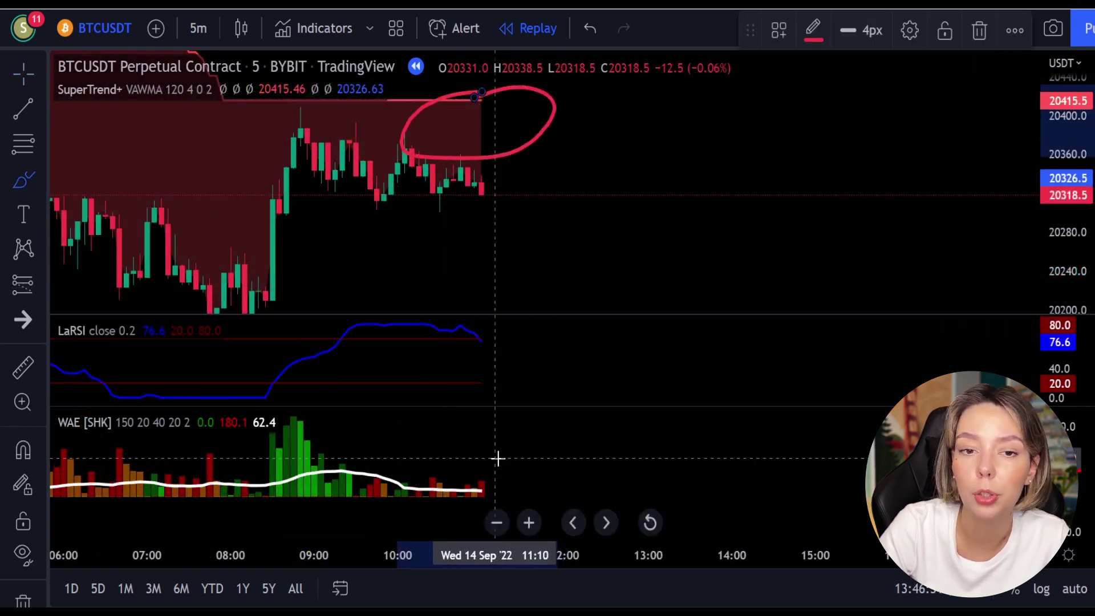
pyautogui.moveTo(497, 458)
pyautogui.mouseDown()
pyautogui.moveTo(442, 478)
pyautogui.moveTo(500, 495)
pyautogui.mouseUp()
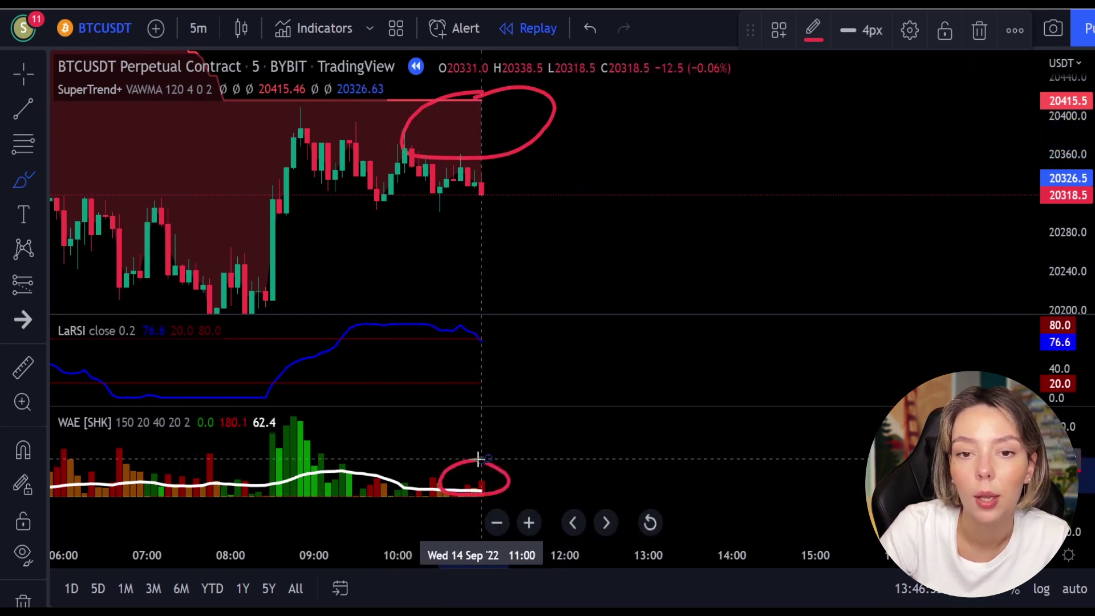
pyautogui.moveTo(493, 330)
pyautogui.mouseDown()
pyautogui.moveTo(466, 344)
pyautogui.moveTo(500, 339)
pyautogui.mouseUp()
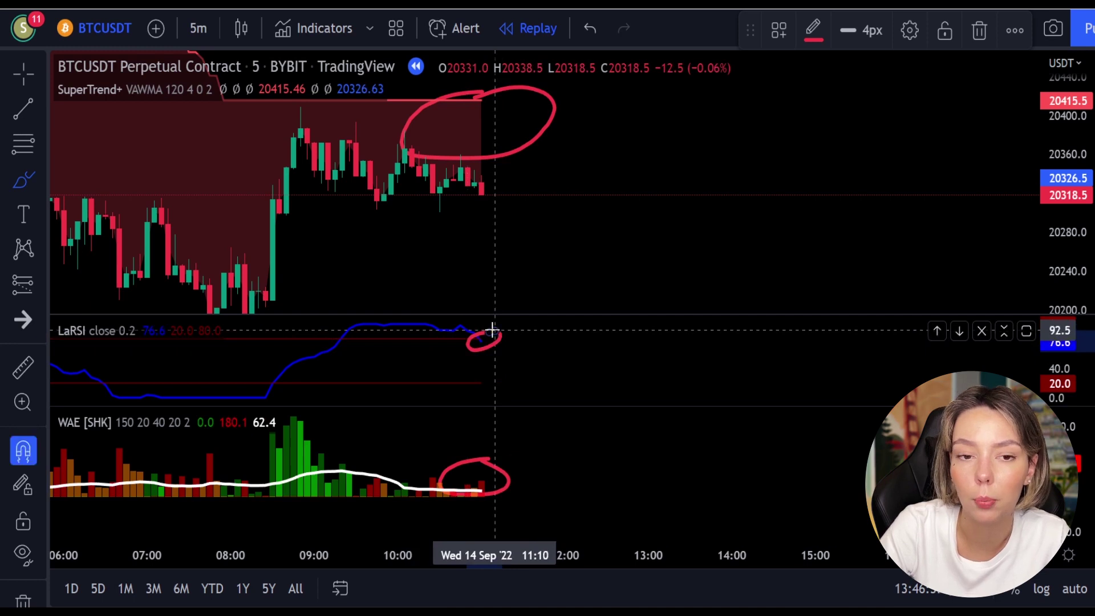
pyautogui.hotkey('ctrl', 'z')
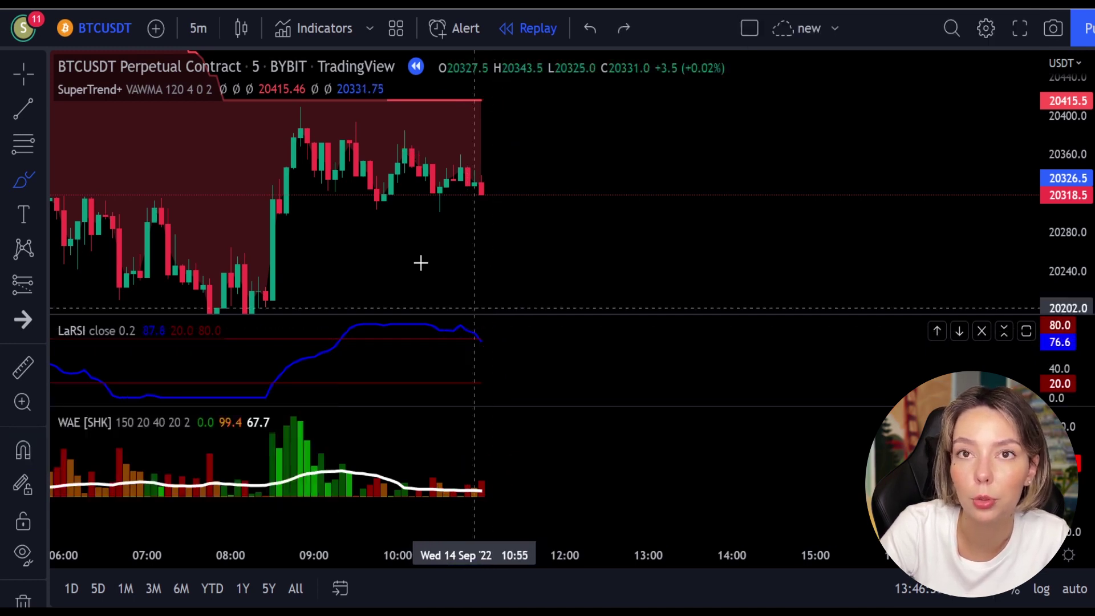
# - Draw a short position on the latest candle, stop 20361.5, target 20284, extended rightward
pyautogui.click(24, 294)
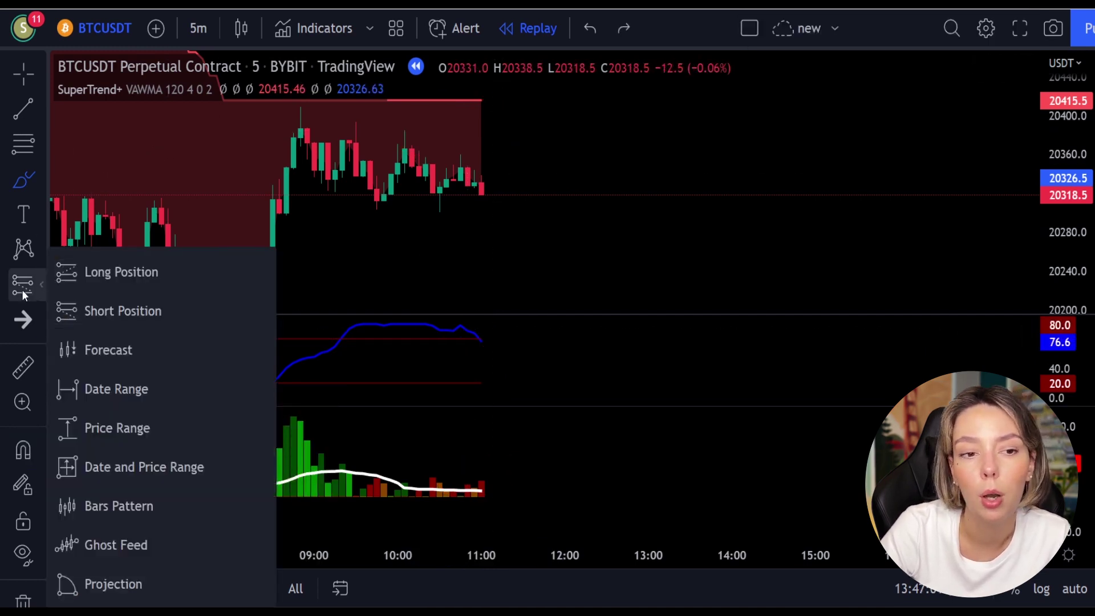
pyautogui.click(121, 310)
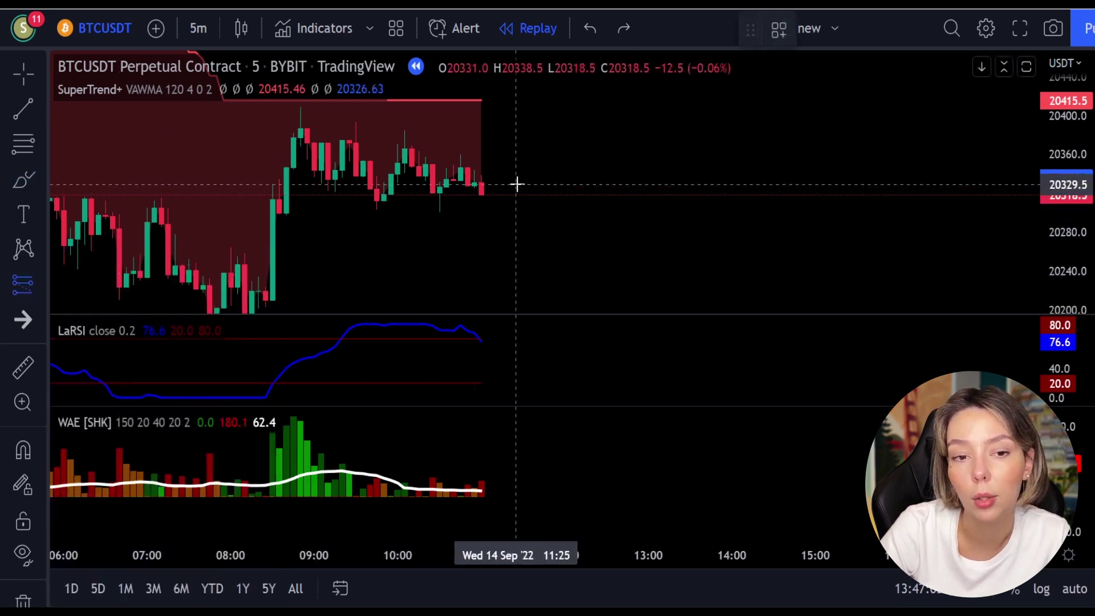
pyautogui.click(485, 183)
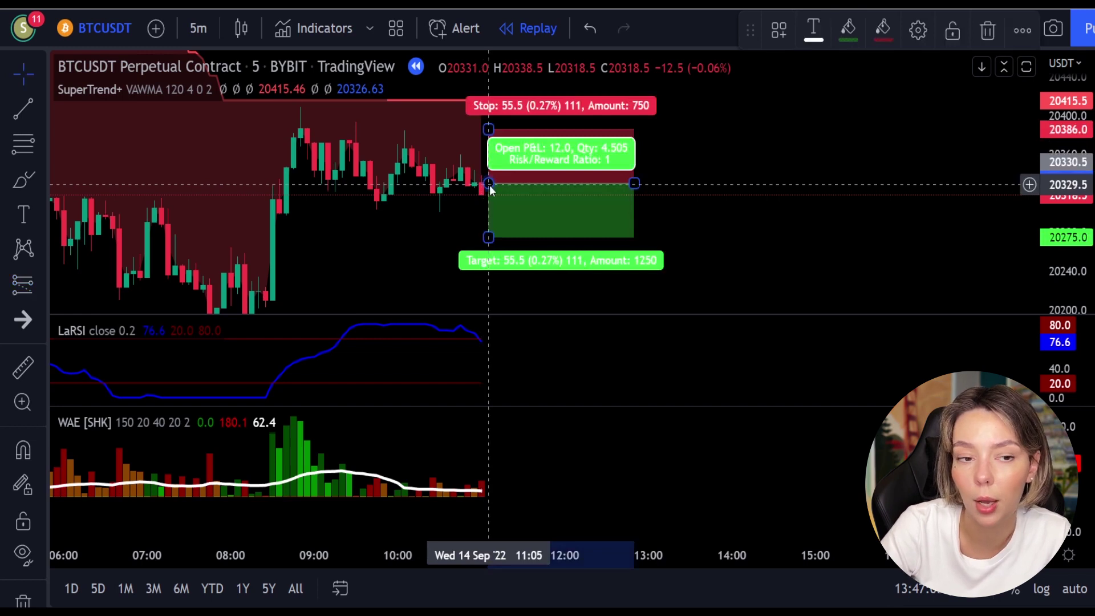
pyautogui.moveTo(489, 116); pyautogui.dragTo(491, 161)
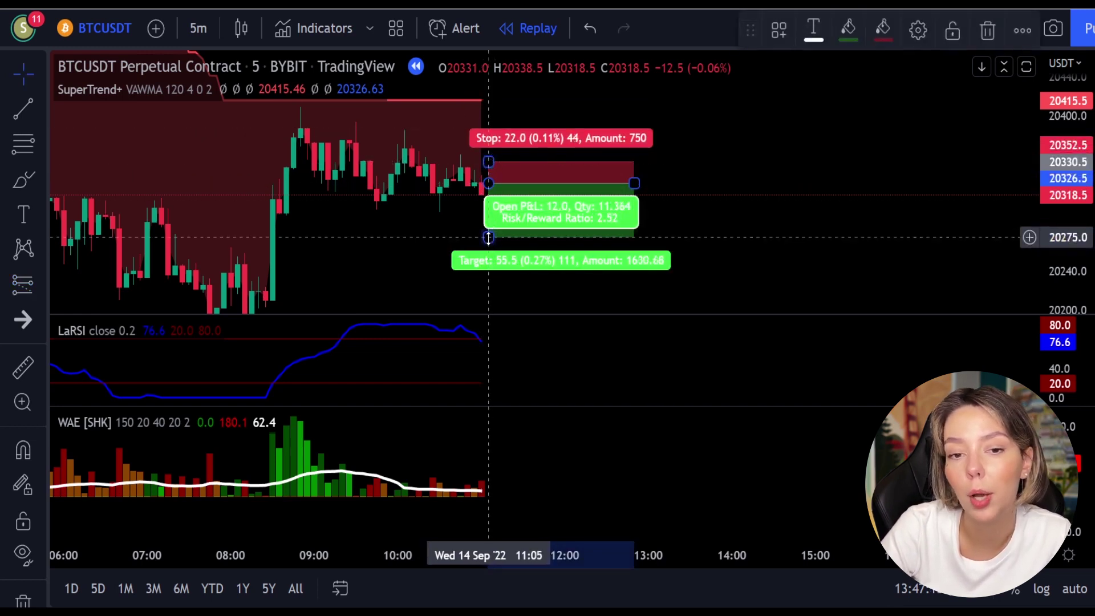
pyautogui.moveTo(489, 238); pyautogui.dragTo(489, 221)
pyautogui.moveTo(491, 162); pyautogui.dragTo(492, 153)
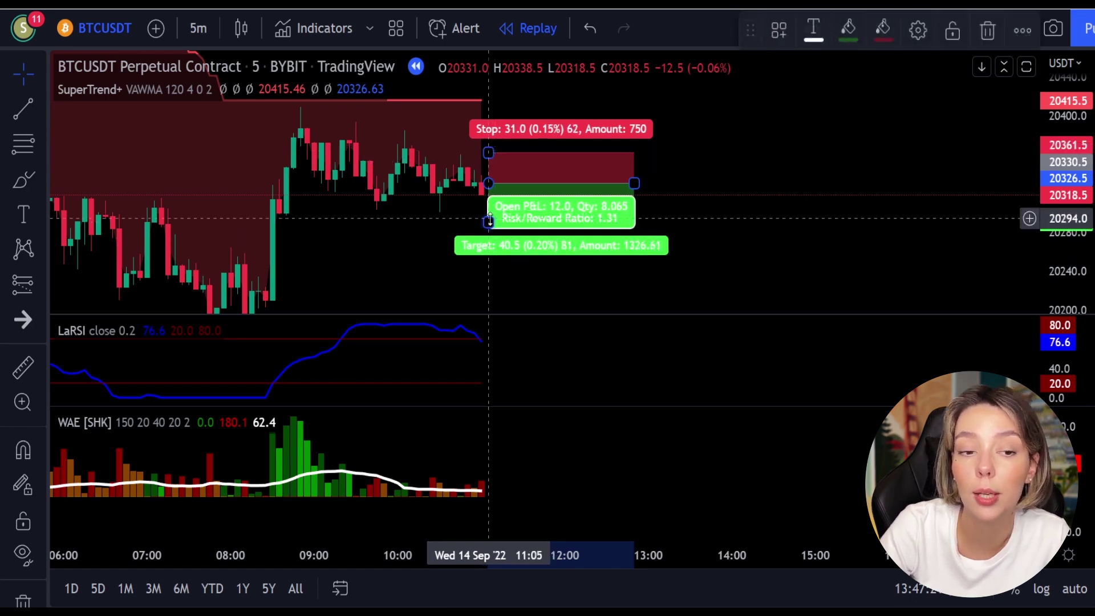
pyautogui.moveTo(489, 222); pyautogui.dragTo(488, 228)
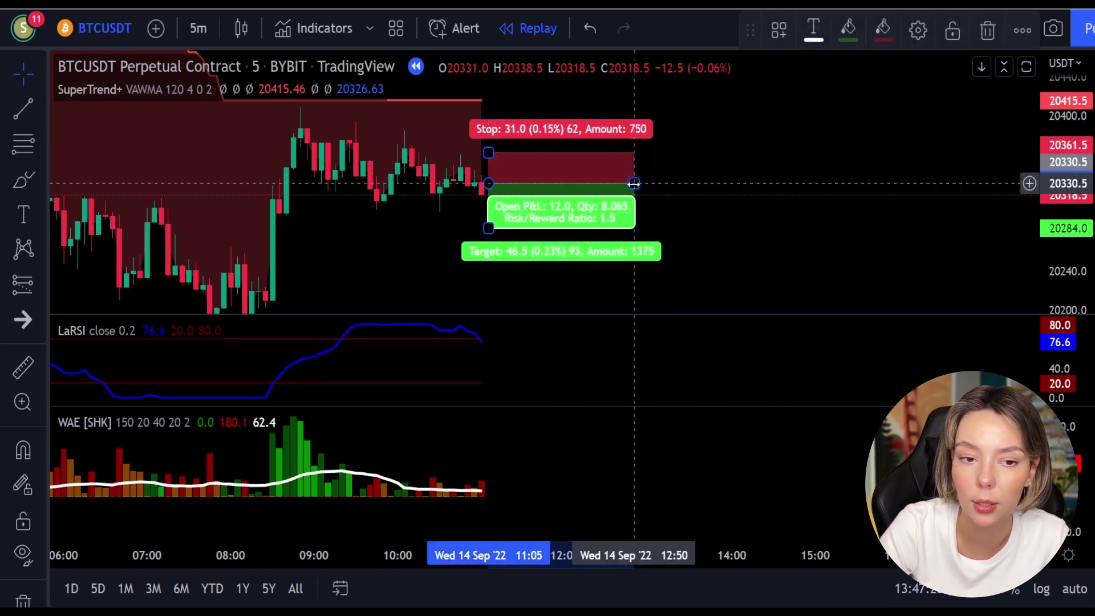
pyautogui.moveTo(634, 183); pyautogui.dragTo(720, 190)
pyautogui.click(626, 320)
# - Replay until the short hits 20284 for 46.5 profit, then trim its box to the exit candle
pyautogui.hotkey('shift', 'Down')
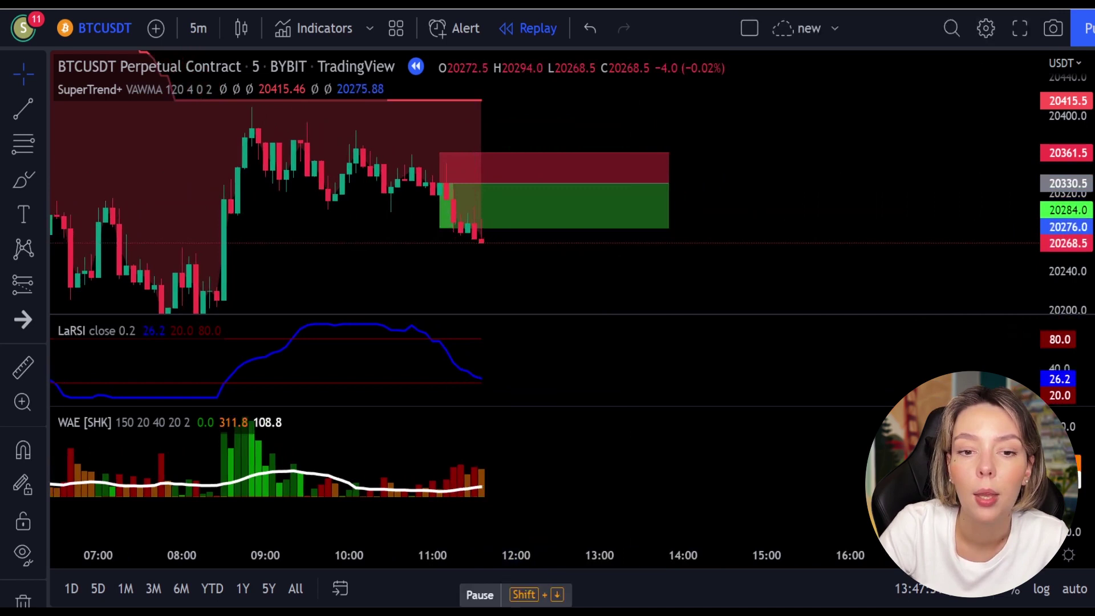
pyautogui.click(462, 220)
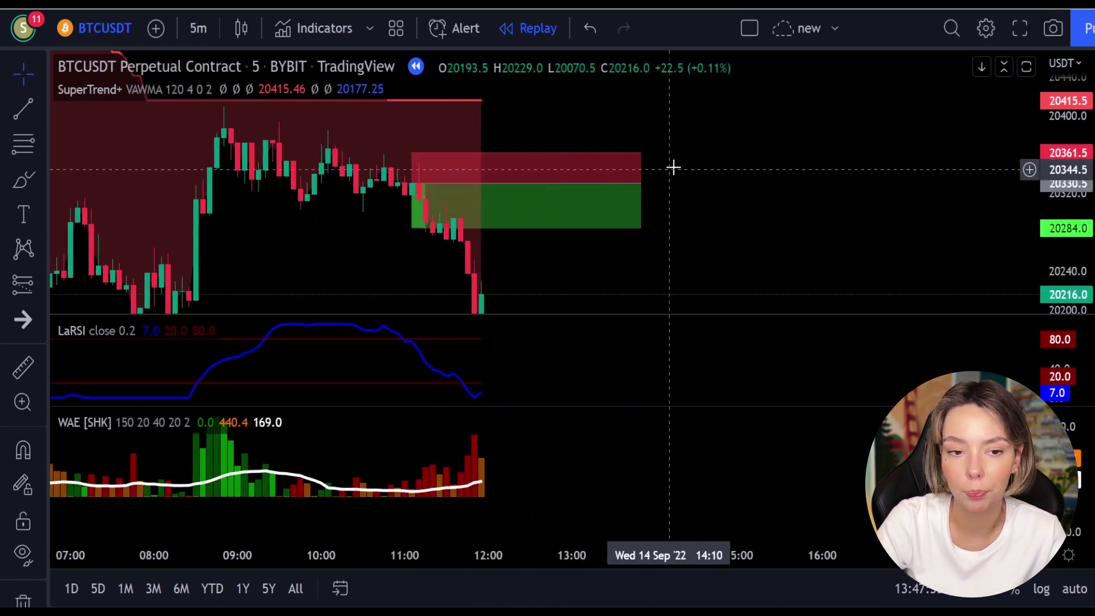
pyautogui.moveTo(640, 186)
pyautogui.mouseDown()
pyautogui.moveTo(425, 188)
pyautogui.moveTo(476, 205)
pyautogui.moveTo(426, 223)
pyautogui.mouseUp()
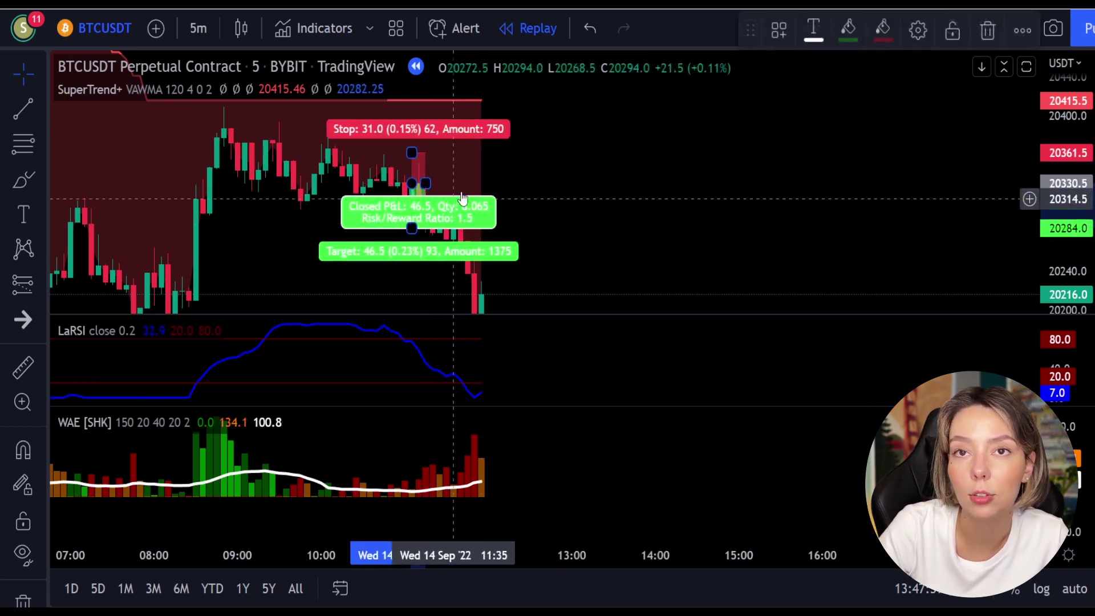
pyautogui.click(604, 129)
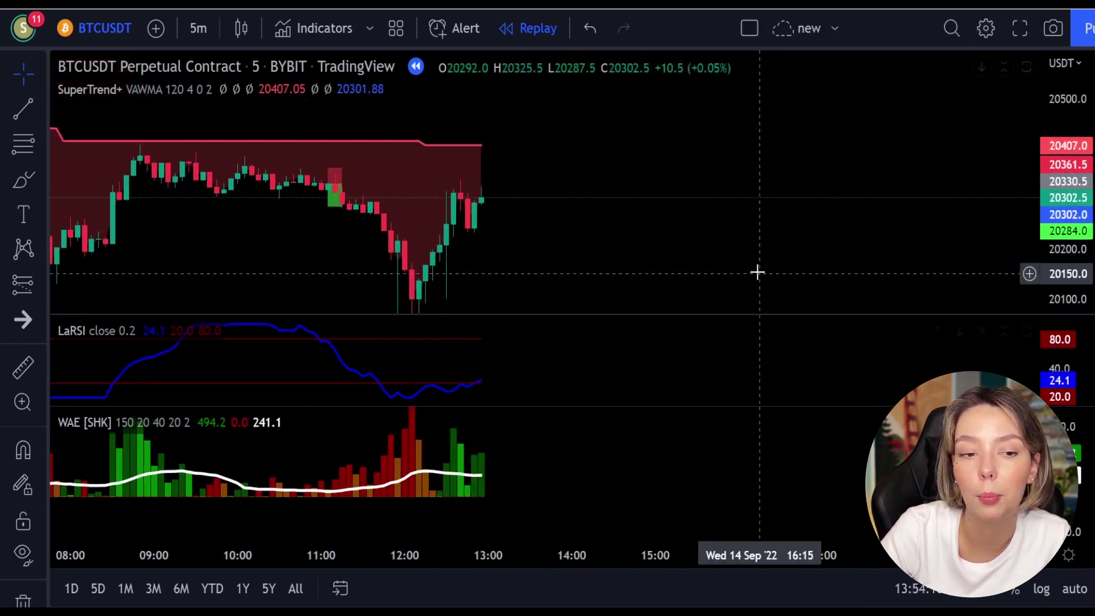
# - Brush red circles around the latest WAE bars, the LaRSI values and the candles under SuperTrend
pyautogui.click(23, 180)
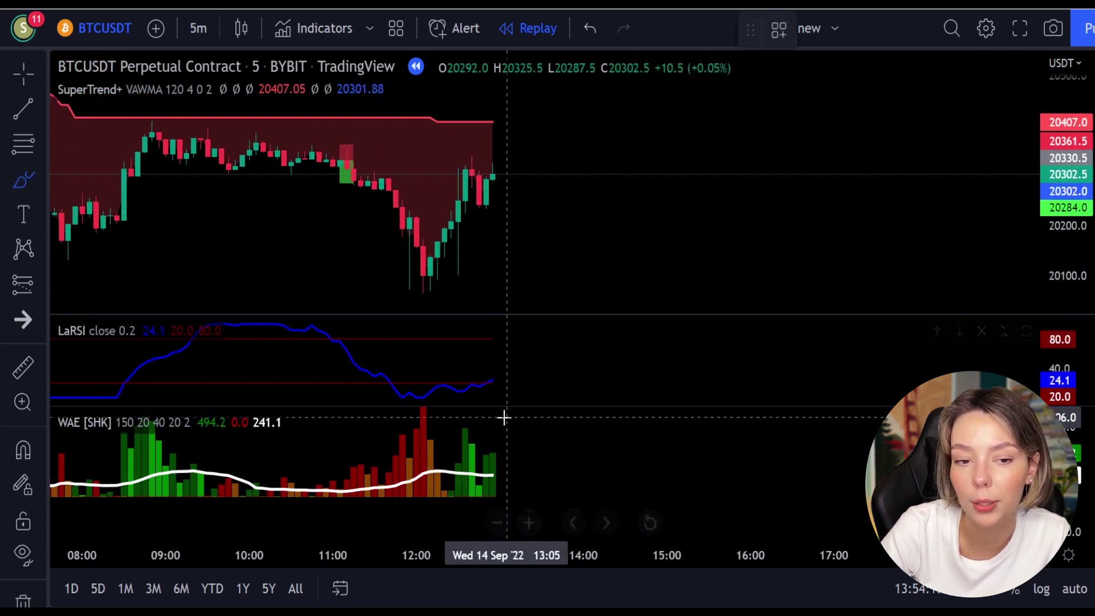
pyautogui.moveTo(503, 420)
pyautogui.mouseDown()
pyautogui.moveTo(460, 420)
pyautogui.moveTo(452, 448)
pyautogui.moveTo(517, 452)
pyautogui.mouseUp()
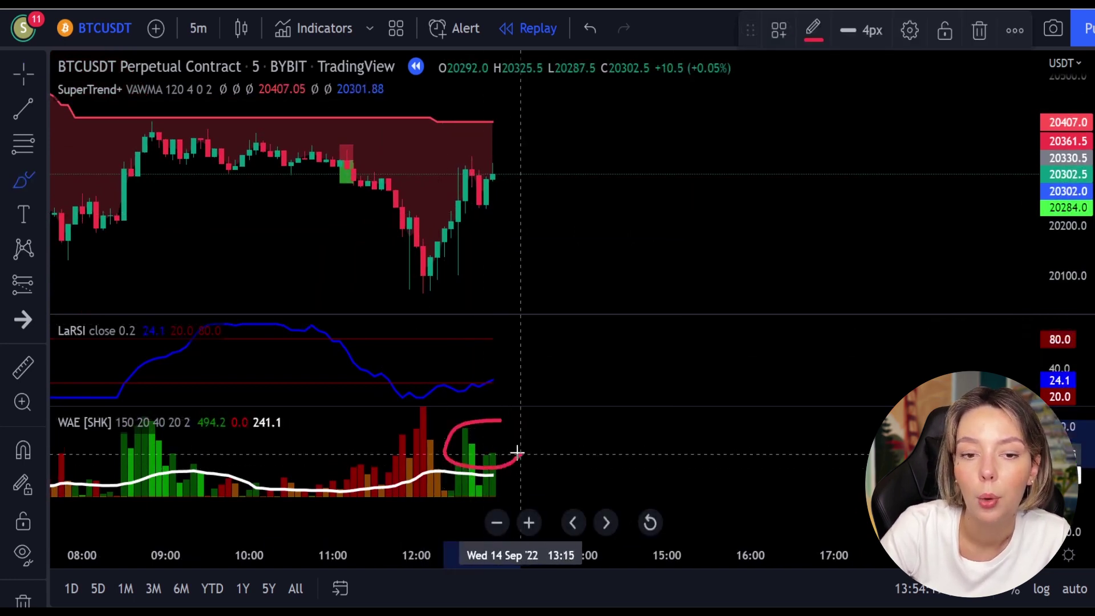
pyautogui.moveTo(503, 361)
pyautogui.mouseDown()
pyautogui.moveTo(479, 379)
pyautogui.moveTo(518, 388)
pyautogui.mouseUp()
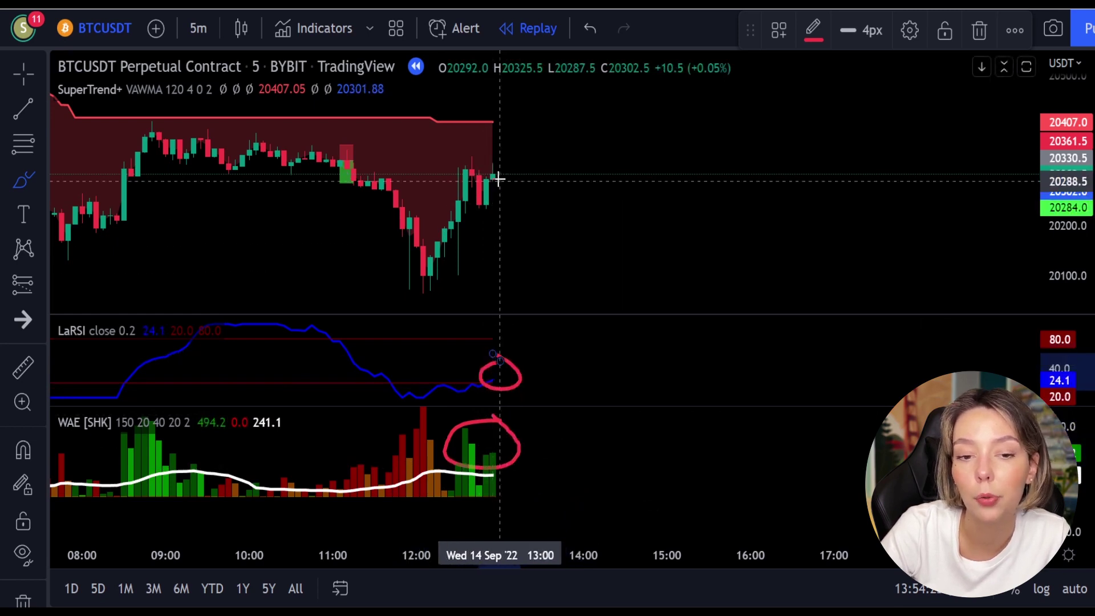
pyautogui.moveTo(479, 127)
pyautogui.mouseDown()
pyautogui.moveTo(455, 128)
pyautogui.moveTo(465, 120)
pyautogui.moveTo(416, 155)
pyautogui.mouseUp()
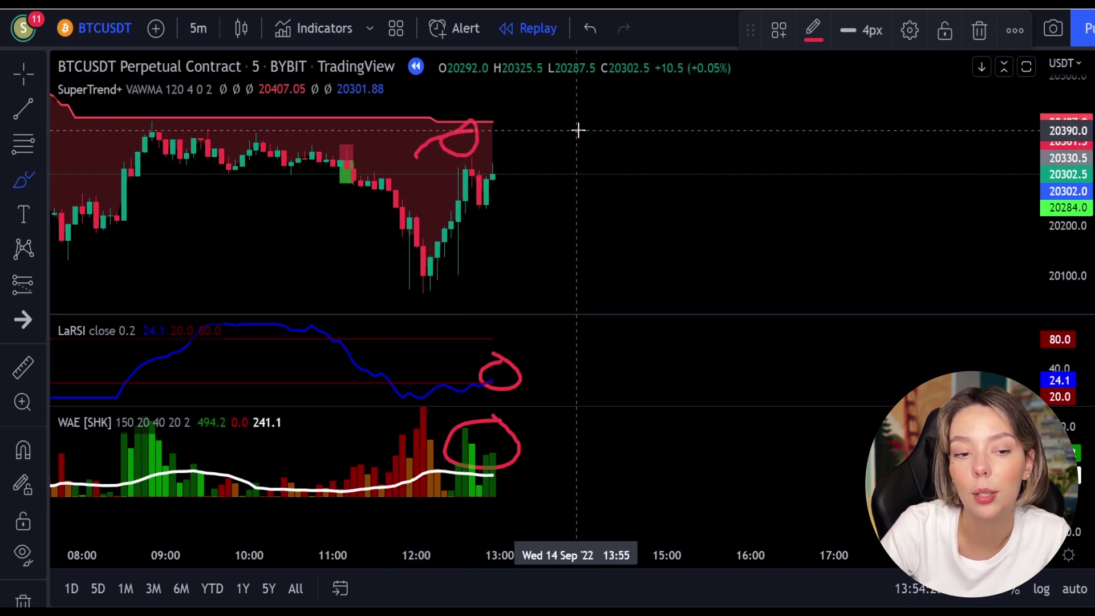
# - Remove the stray red X drawn over the chart, plus the last brush stroke
pyautogui.moveTo(579, 131); pyautogui.dragTo(736, 188)
pyautogui.moveTo(720, 98); pyautogui.dragTo(613, 235)
pyautogui.hotkey('ctrl', 'z')
pyautogui.hotkey('ctrl', 'z')
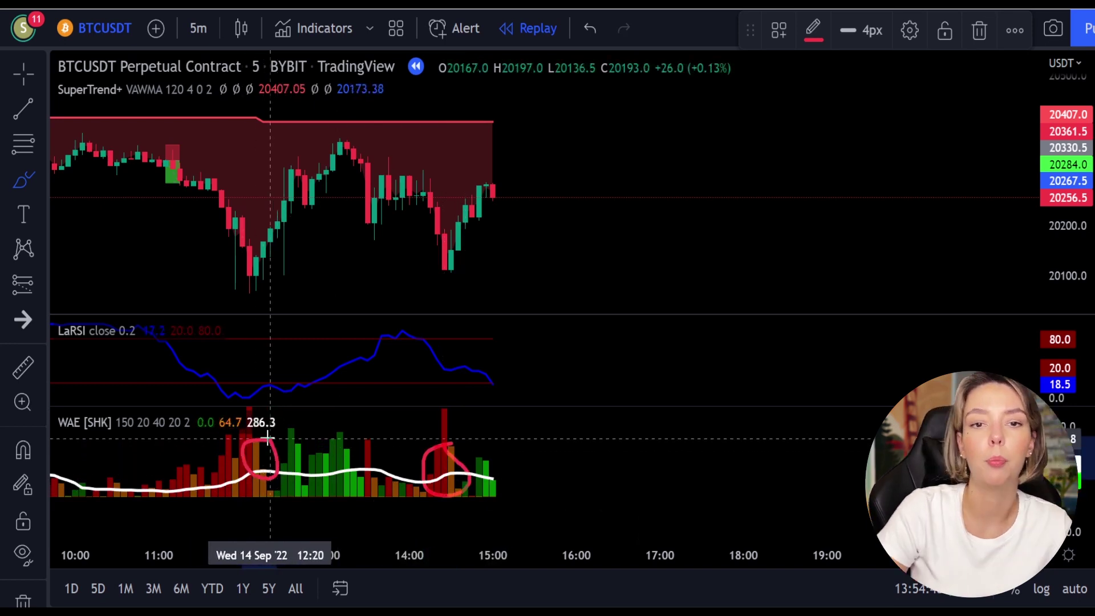
pyautogui.hotkey('ctrl', 'z')
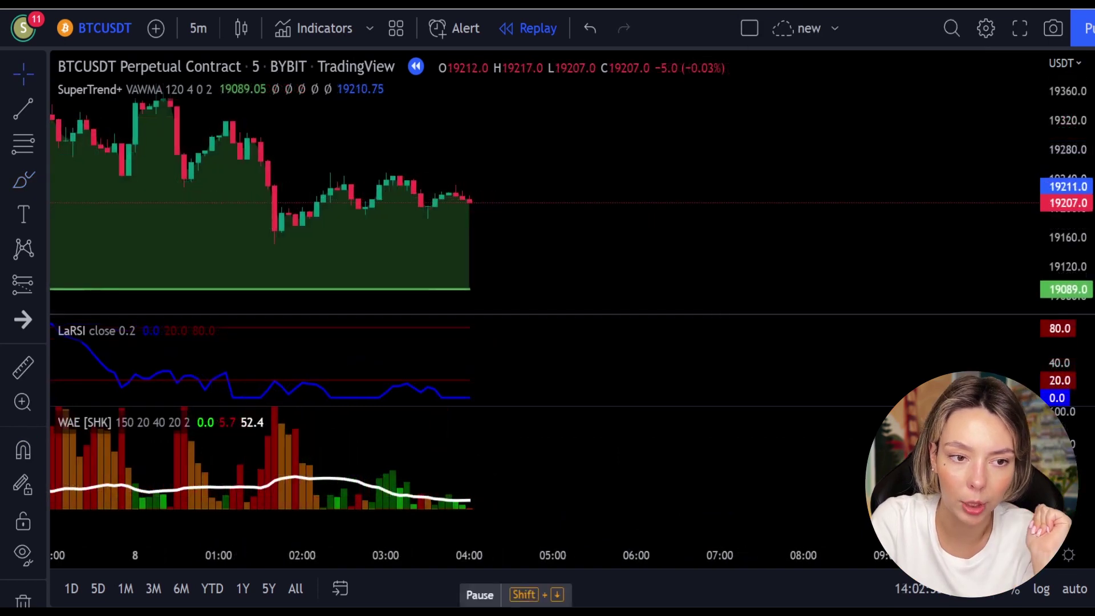
# - Pause replay on the 04:15 candle and circle the latest candles and the LaRSI upturn
pyautogui.hotkey('shift', 'Down')
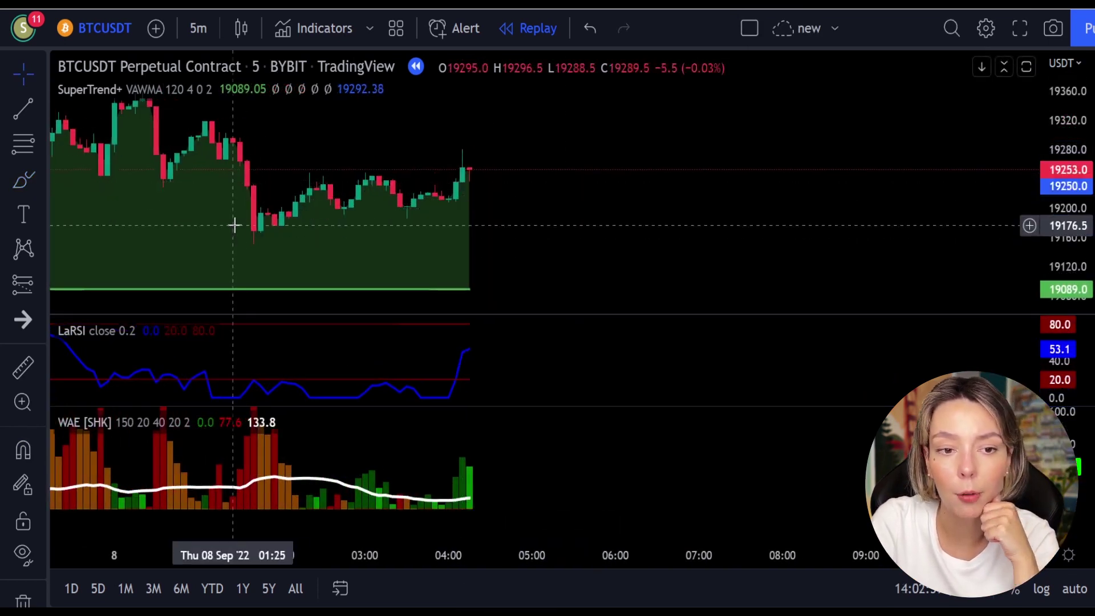
pyautogui.click(23, 180)
pyautogui.moveTo(488, 226)
pyautogui.mouseDown()
pyautogui.moveTo(442, 280)
pyautogui.moveTo(463, 225)
pyautogui.mouseUp()
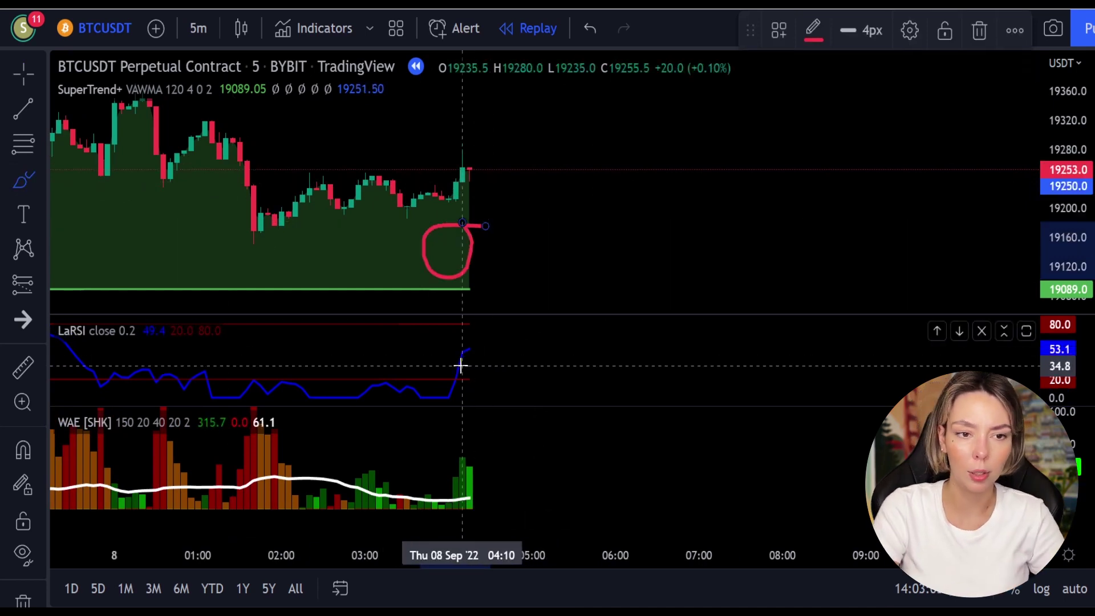
pyautogui.moveTo(450, 367); pyautogui.dragTo(451, 366)
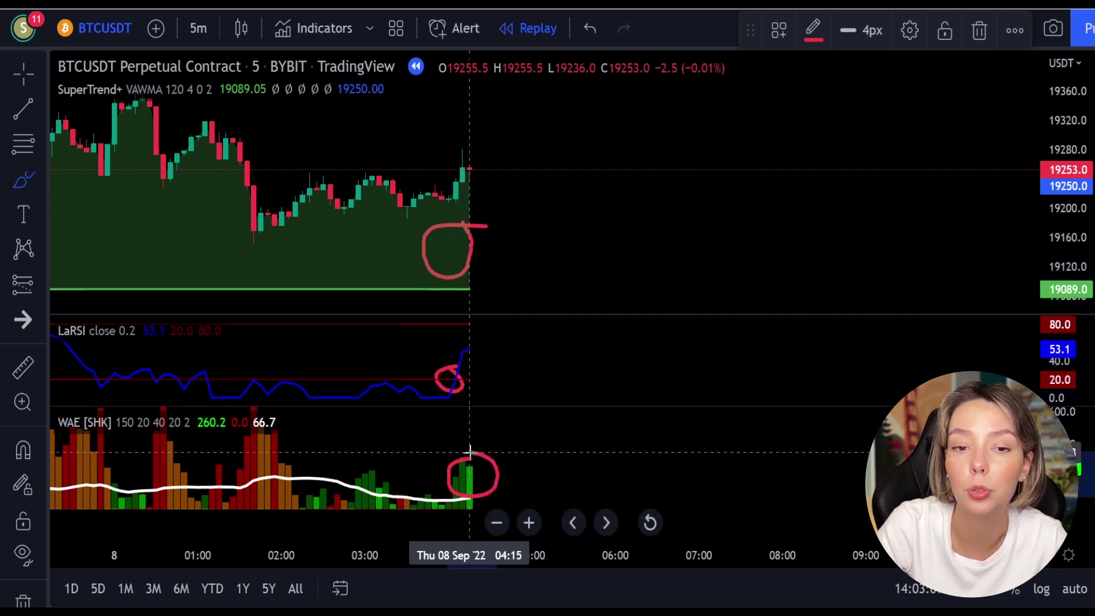
# - Clear the brush circles and pick the Long Position tool
pyautogui.hotkey('ctrl', 'z')
pyautogui.hotkey('ctrl', 'z')
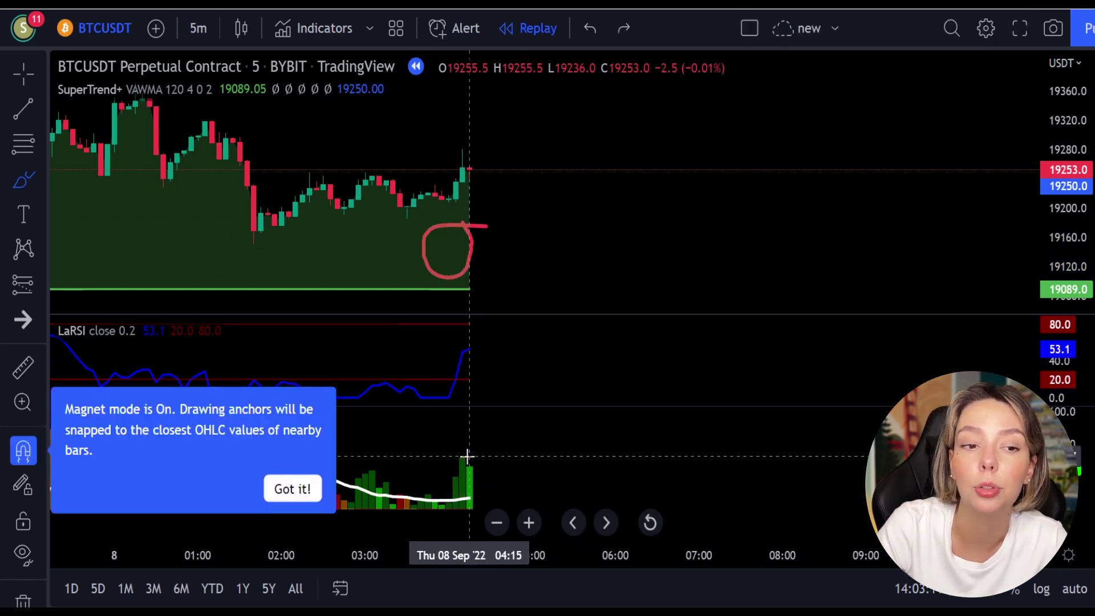
pyautogui.click(34, 287)
pyautogui.click(93, 282)
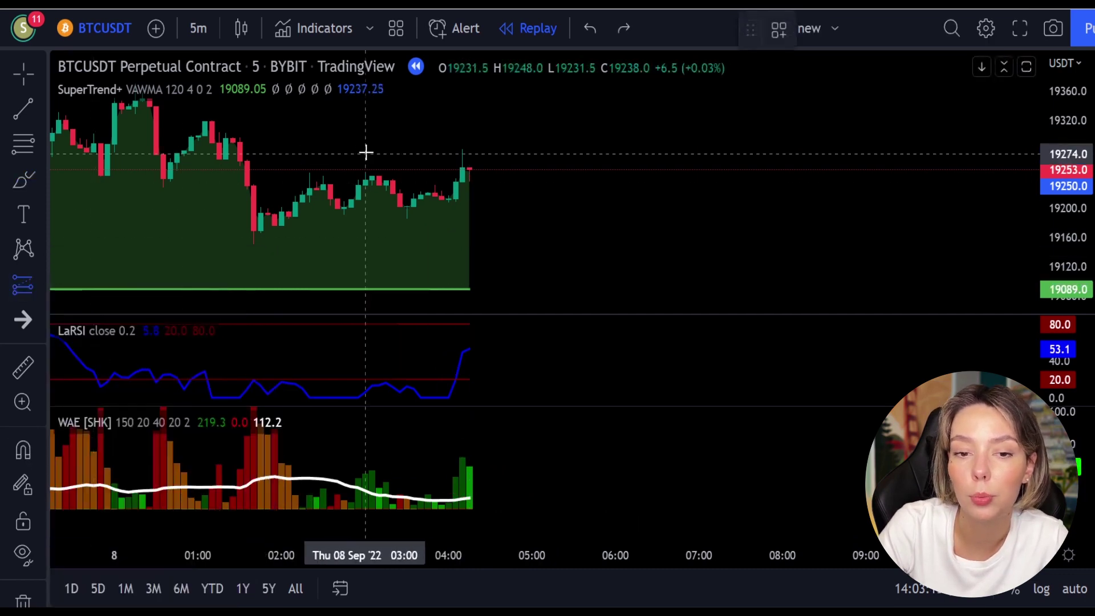
# - Place a long at 19253 with stop 19180.5 and target 19359, widening the box rightward
pyautogui.click(471, 170)
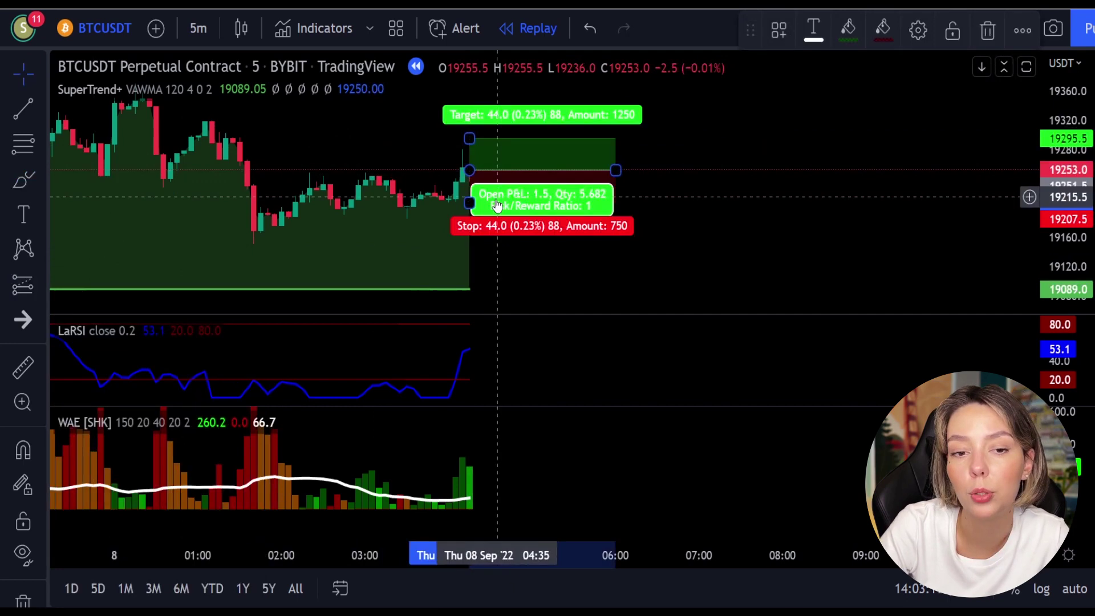
pyautogui.moveTo(471, 203); pyautogui.dragTo(474, 219)
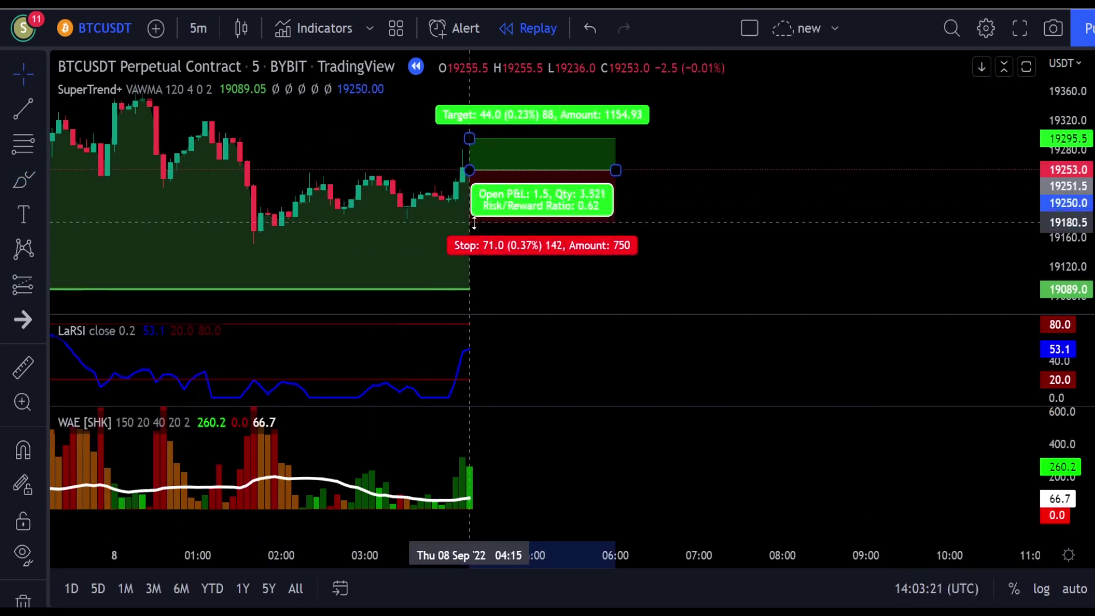
pyautogui.moveTo(667, 147); pyautogui.dragTo(670, 234)
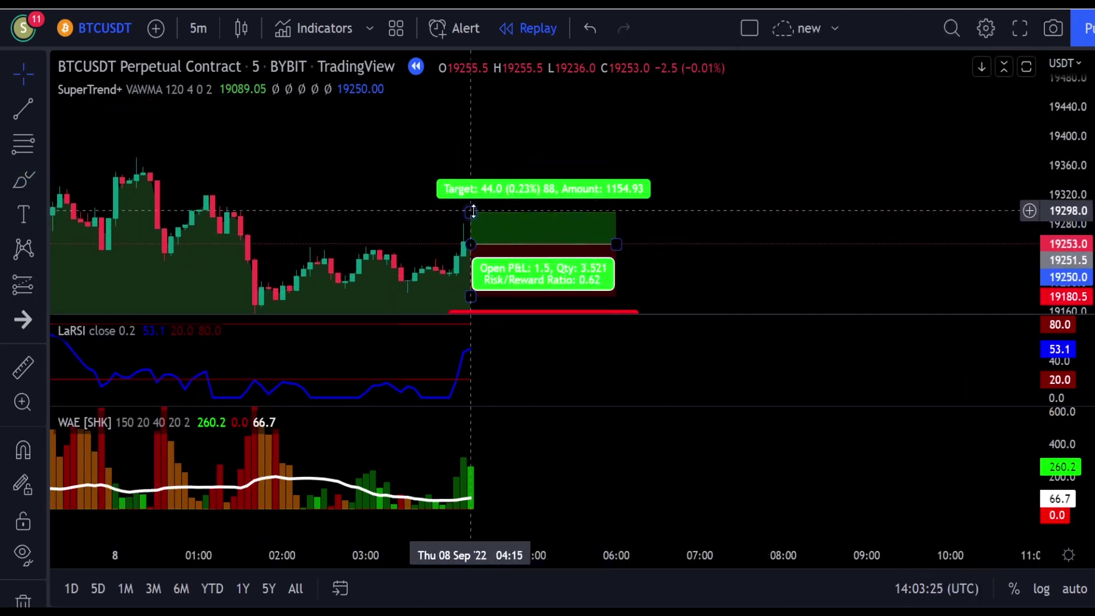
pyautogui.moveTo(471, 211); pyautogui.dragTo(480, 162)
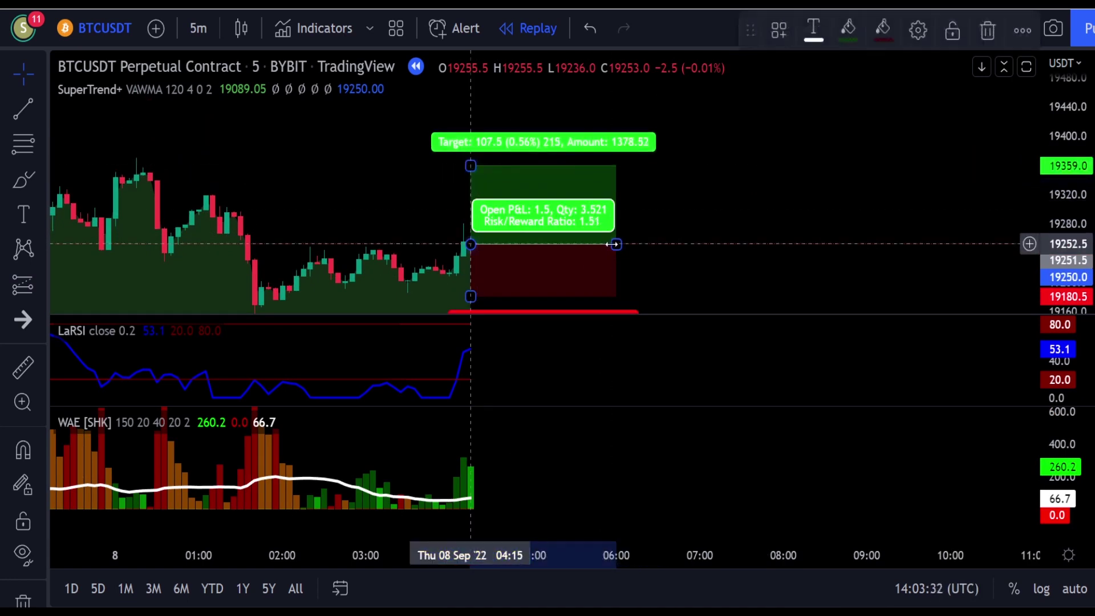
pyautogui.moveTo(616, 244); pyautogui.dragTo(784, 227)
pyautogui.click(857, 259)
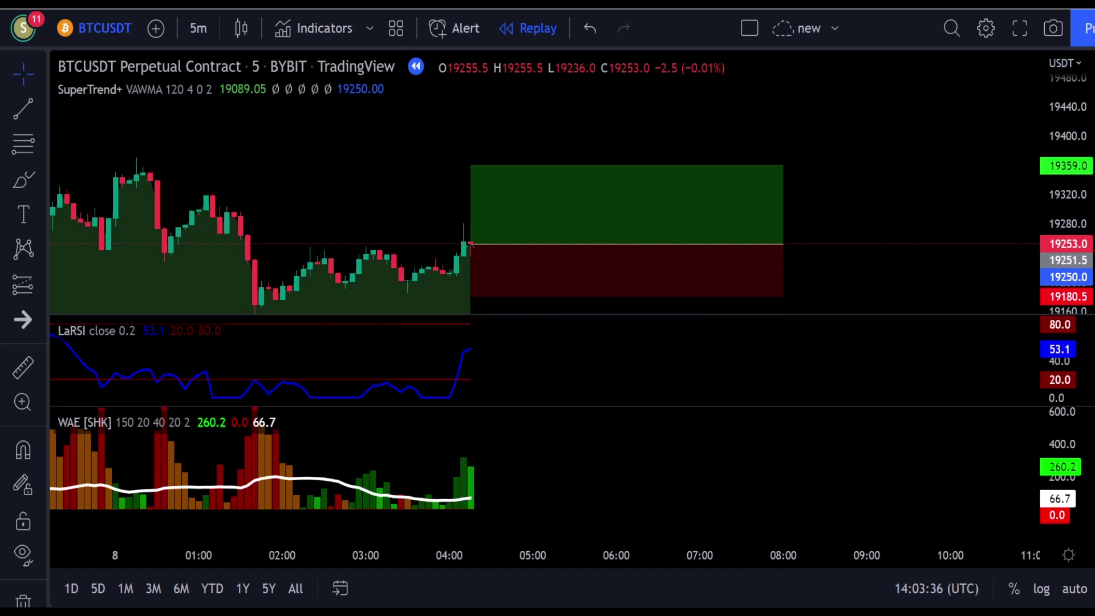
# - Play the replay a few bars until the target hits, then narrow the long box
pyautogui.click(480, 595)
pyautogui.click(480, 595)
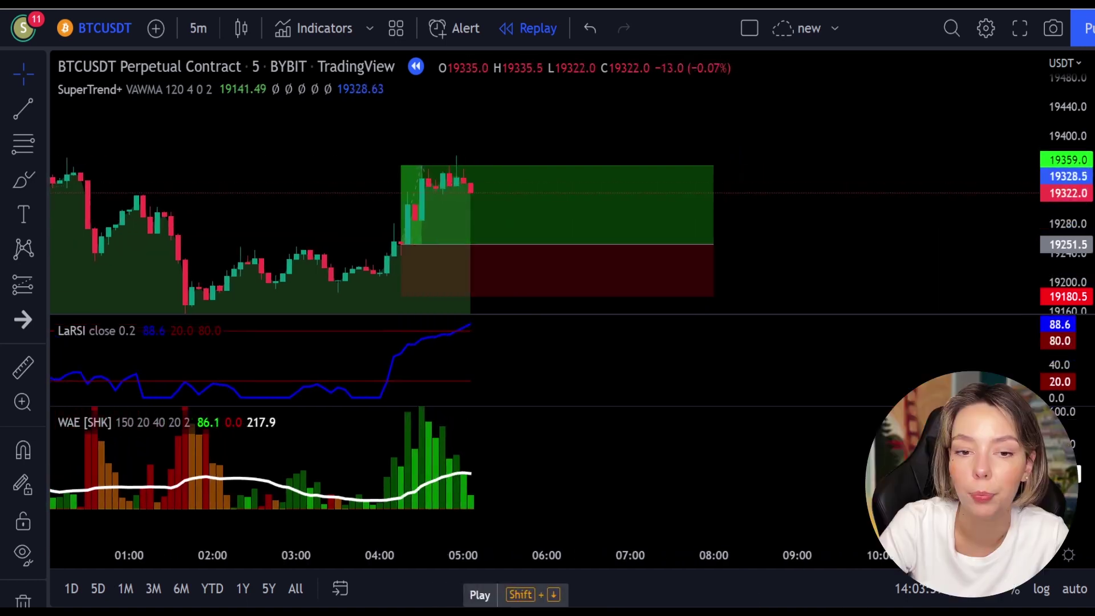
pyautogui.click(715, 242)
pyautogui.moveTo(714, 241); pyautogui.dragTo(429, 272)
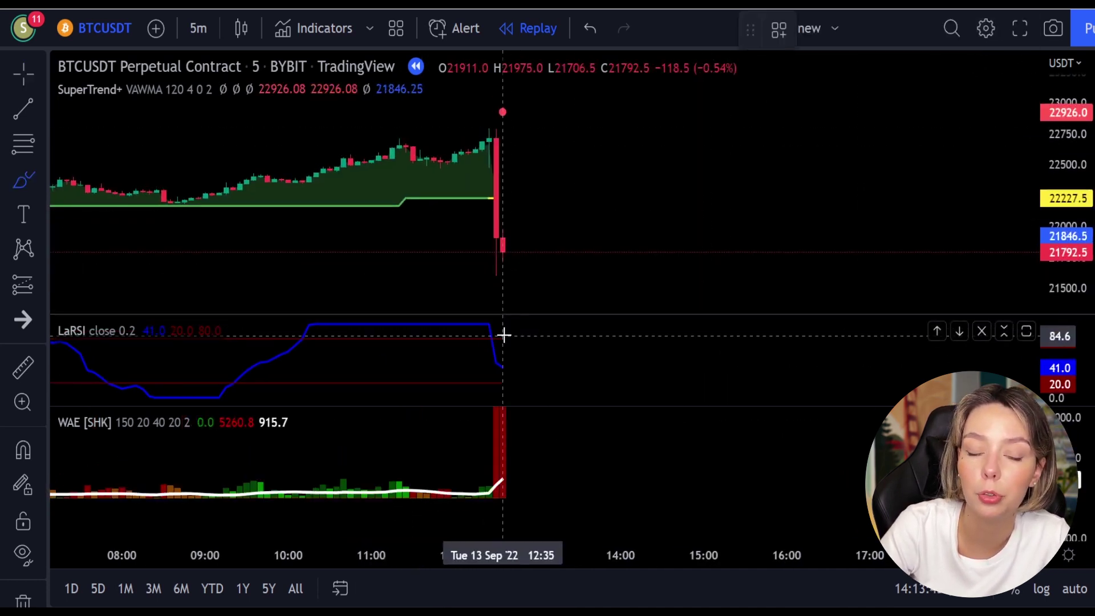
# - Brush-circle the LaRSI drop, the tall red WAE bars and the big red candle top
pyautogui.moveTo(504, 335)
pyautogui.mouseDown()
pyautogui.moveTo(482, 333)
pyautogui.moveTo(481, 353)
pyautogui.moveTo(505, 340)
pyautogui.mouseUp()
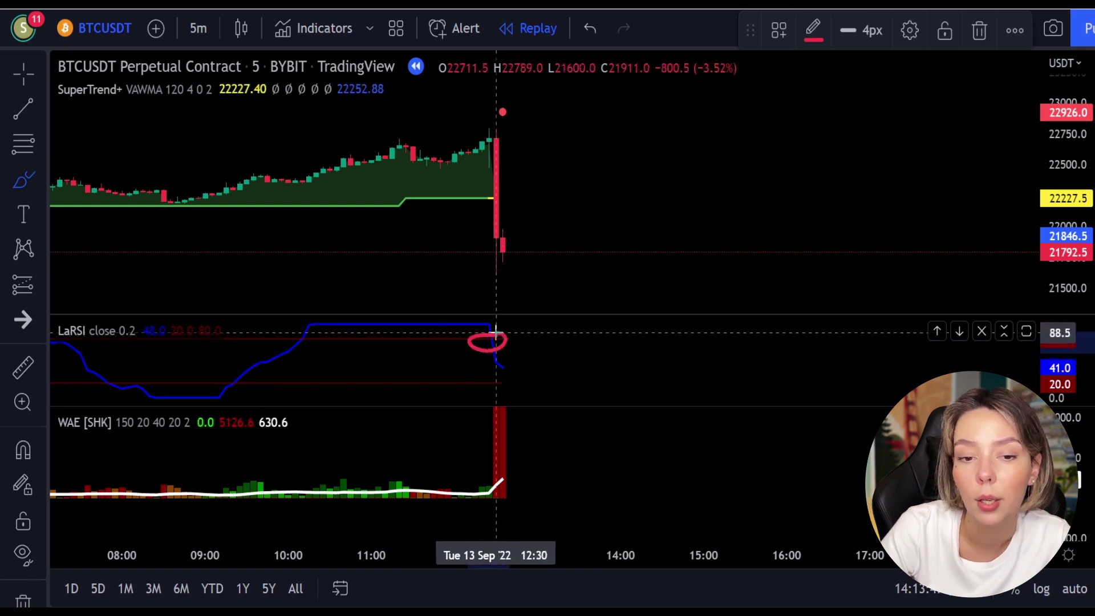
pyautogui.moveTo(529, 430)
pyautogui.mouseDown()
pyautogui.moveTo(465, 447)
pyautogui.moveTo(522, 472)
pyautogui.mouseUp()
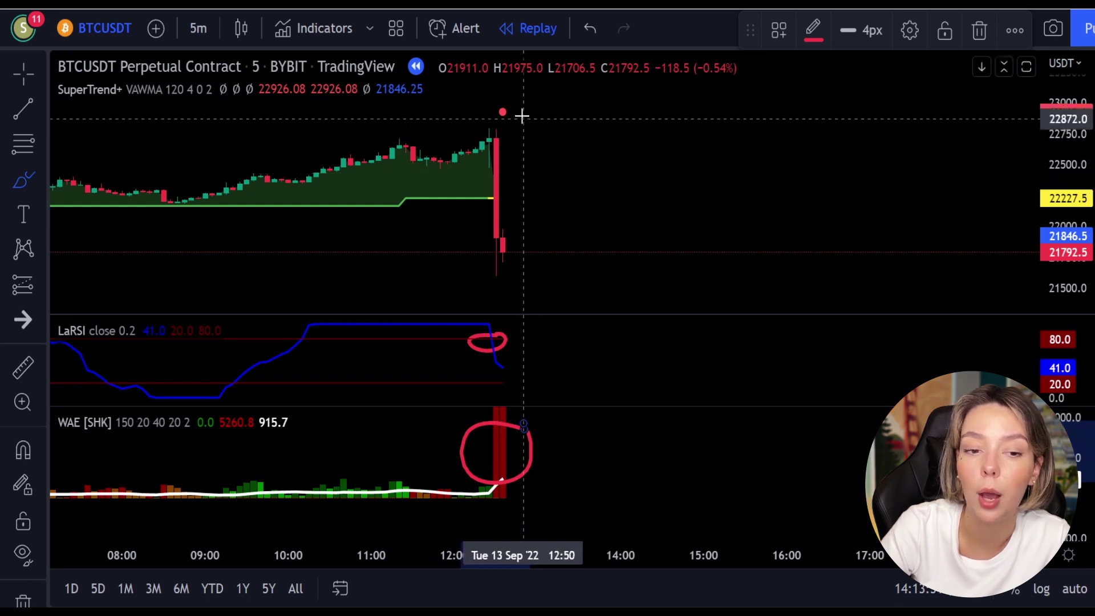
pyautogui.moveTo(519, 105)
pyautogui.mouseDown()
pyautogui.moveTo(491, 103)
pyautogui.moveTo(514, 151)
pyautogui.mouseUp()
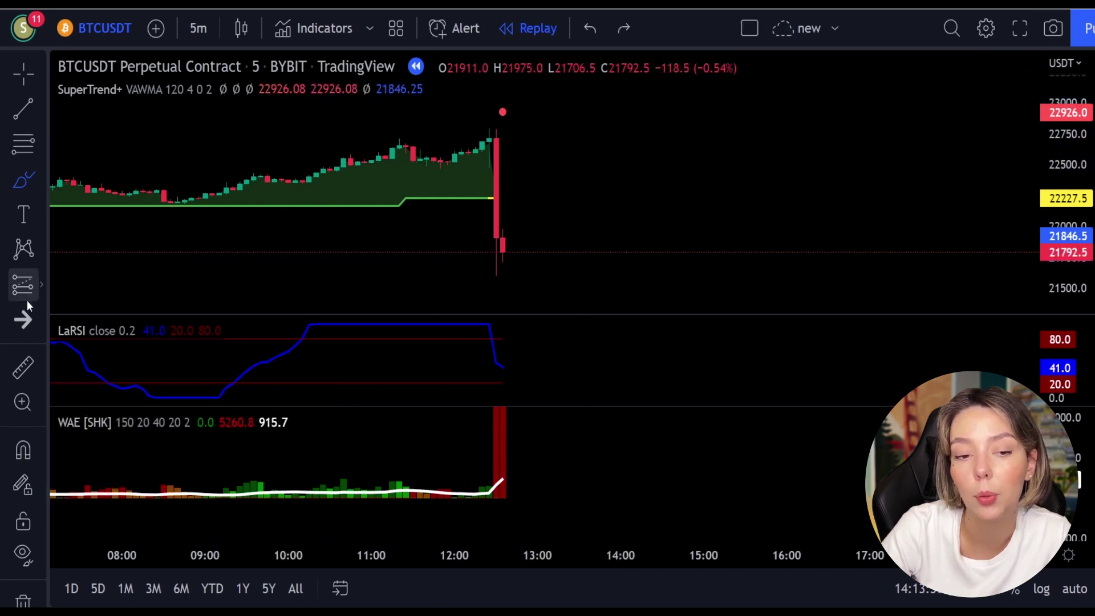
pyautogui.click(25, 285)
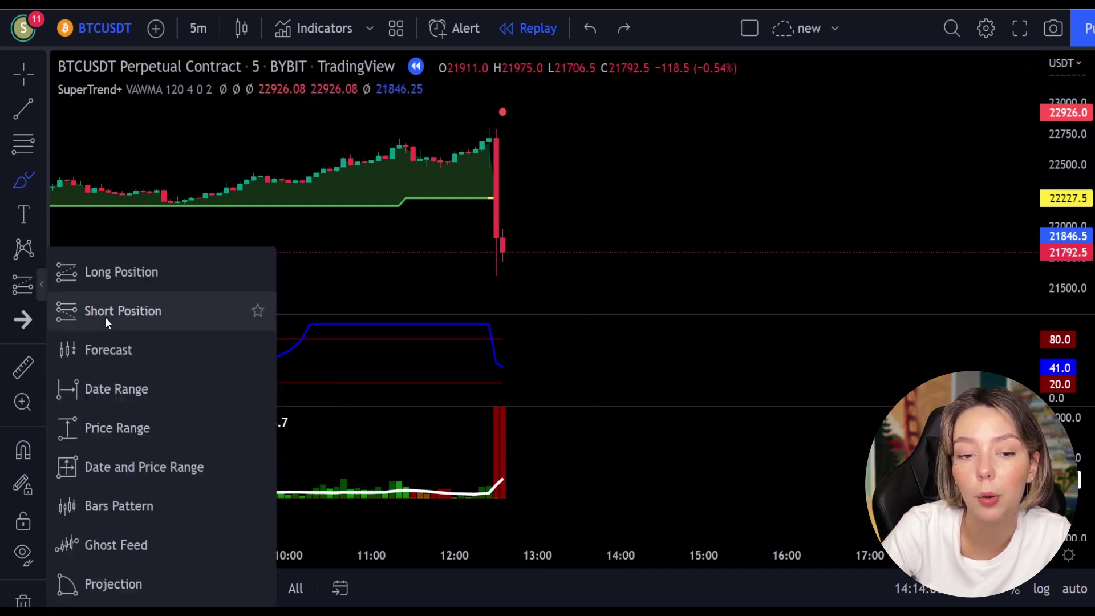
# - Place a short at 21806 with stop 22824.5 and target 20275, widening the box
pyautogui.click(105, 320)
pyautogui.click(502, 250)
pyautogui.moveTo(503, 221); pyautogui.dragTo(503, 125)
pyautogui.moveTo(1063, 126); pyautogui.dragTo(1061, 189)
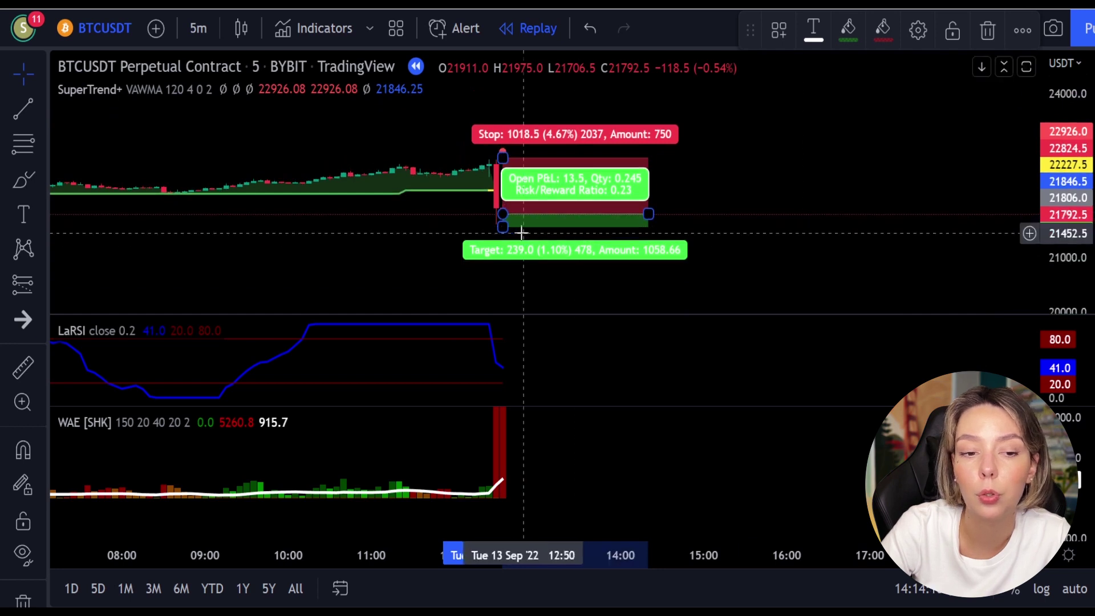
pyautogui.moveTo(502, 227); pyautogui.dragTo(510, 303)
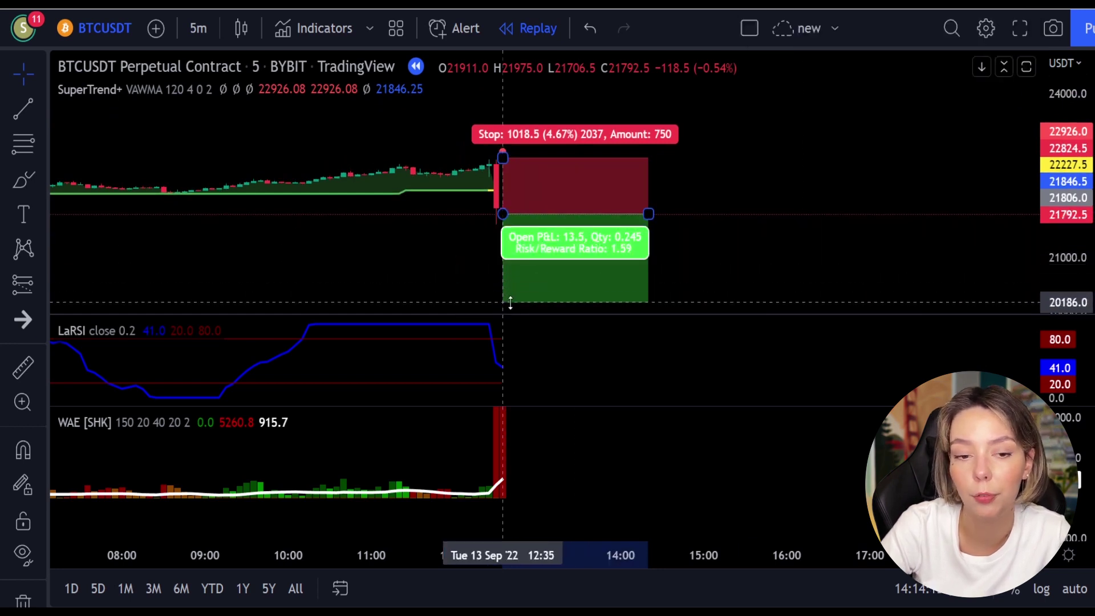
pyautogui.moveTo(704, 235)
pyautogui.mouseDown()
pyautogui.moveTo(694, 166)
pyautogui.moveTo(869, 106)
pyautogui.moveTo(1012, 137)
pyautogui.mouseUp()
# - Play the replay until price falls toward the short's target, stretching the box further right
pyautogui.click(610, 269)
pyautogui.moveTo(610, 269); pyautogui.dragTo(549, 288)
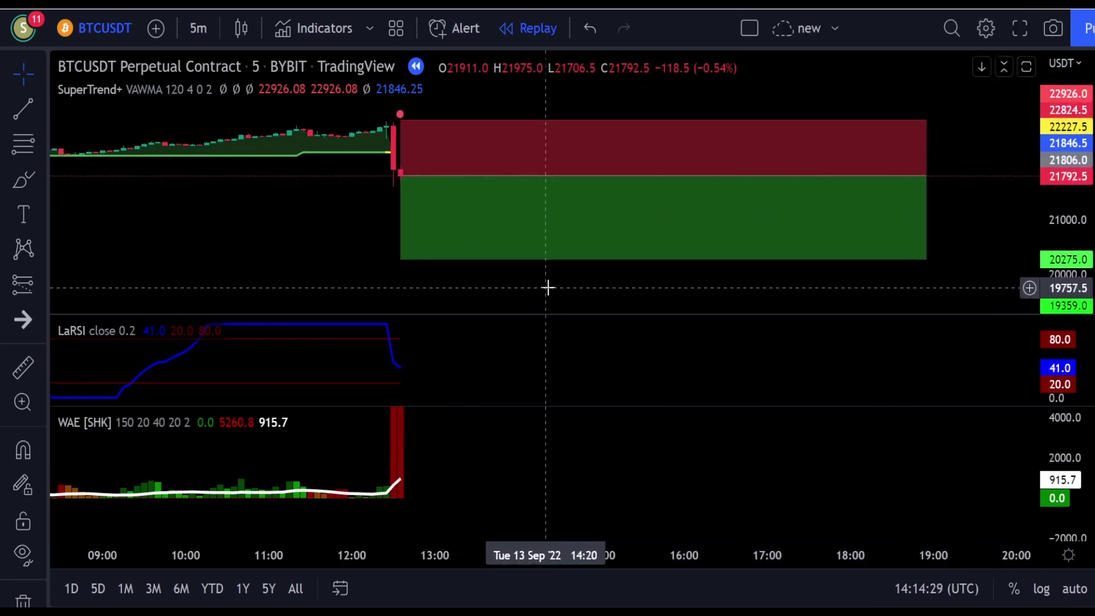
pyautogui.hotkey('shift', 'Down')
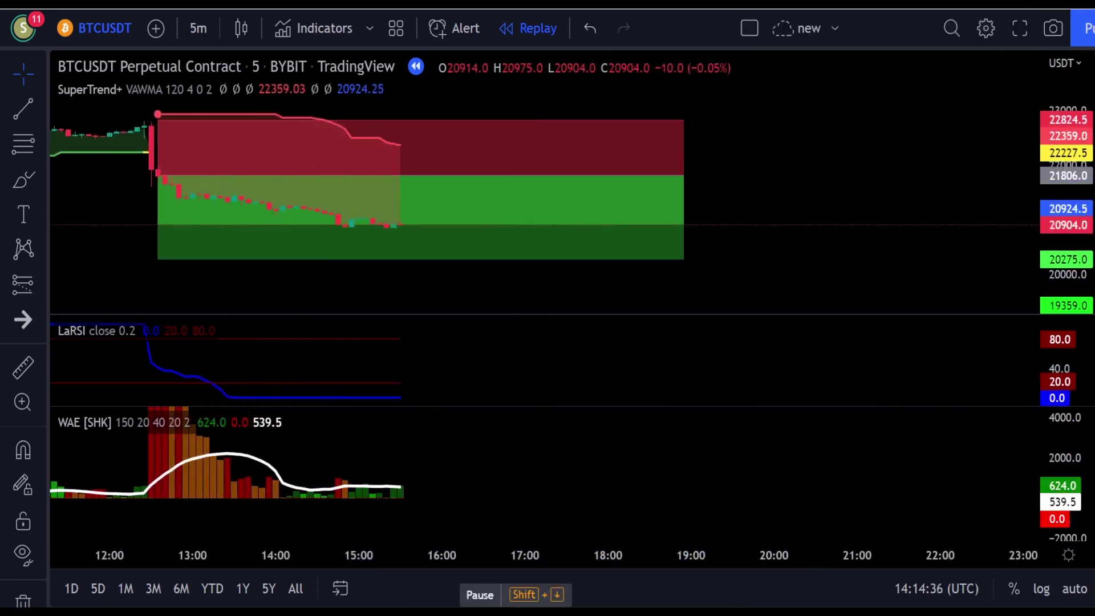
pyautogui.moveTo(422, 174)
pyautogui.mouseDown()
pyautogui.moveTo(765, 146)
pyautogui.moveTo(878, 188)
pyautogui.moveTo(359, 175)
pyautogui.mouseUp()
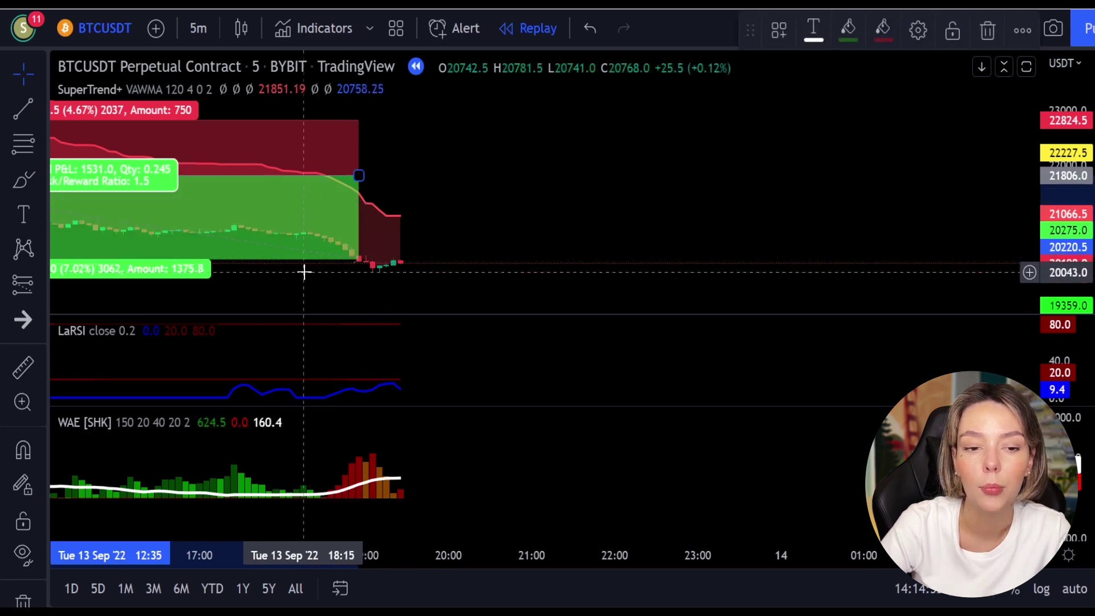
# - Pan the chart right and pause the 8 Sep replay around 08:30 at 19207.0
pyautogui.moveTo(264, 293); pyautogui.dragTo(531, 266)
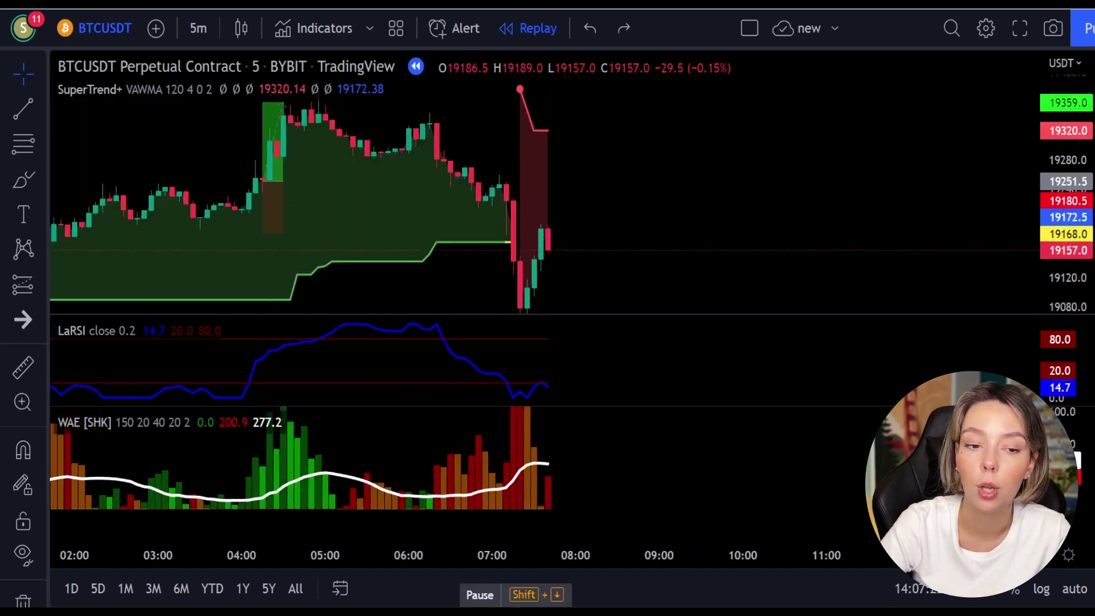
pyautogui.hotkey('shift', 'Down')
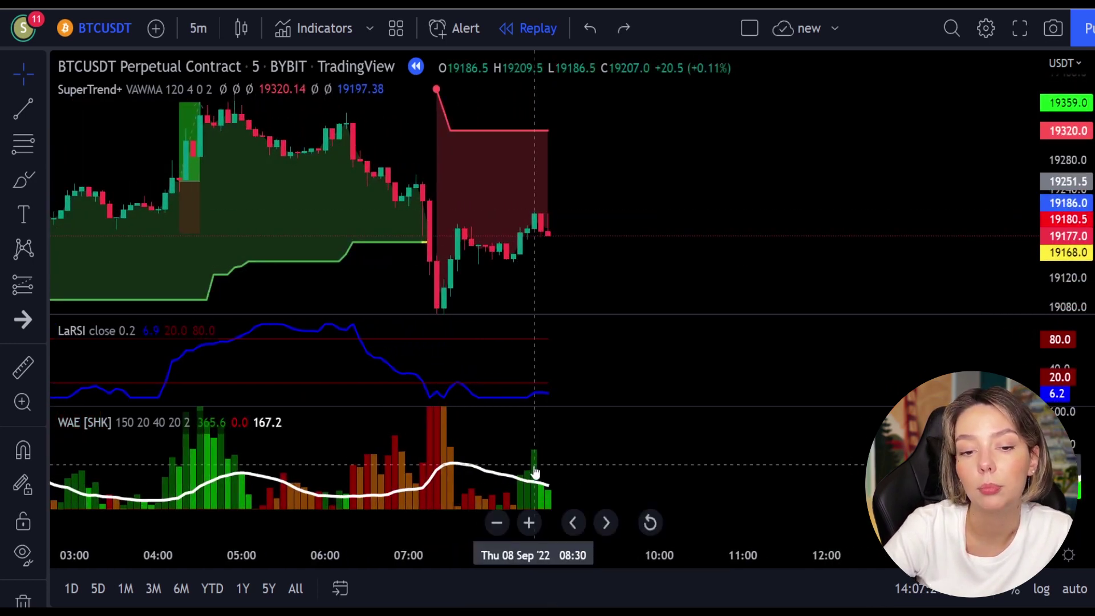